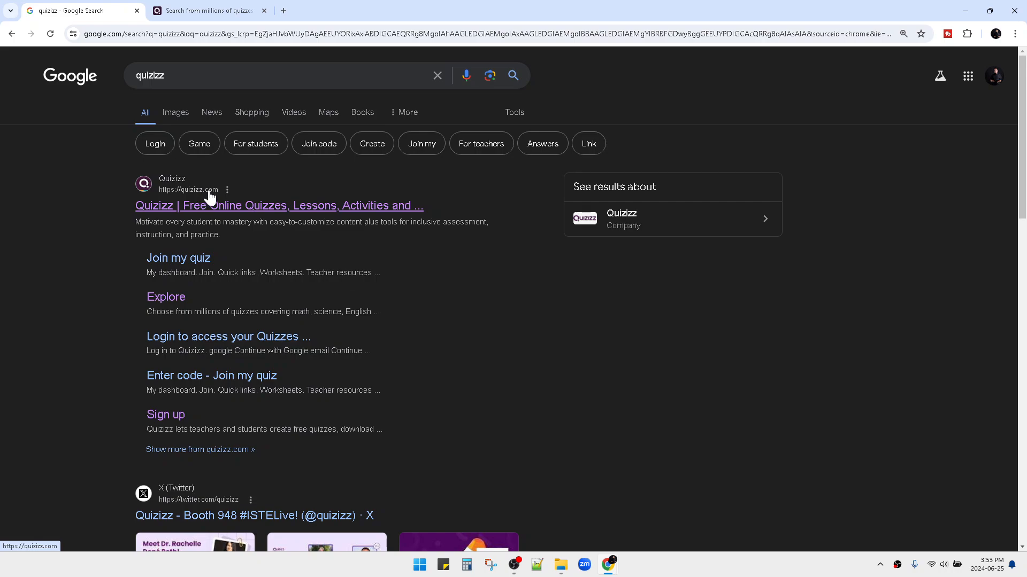
# In the Quizizz tab, pick Other as the subject you teach and save it.
pyautogui.click(197, 4)
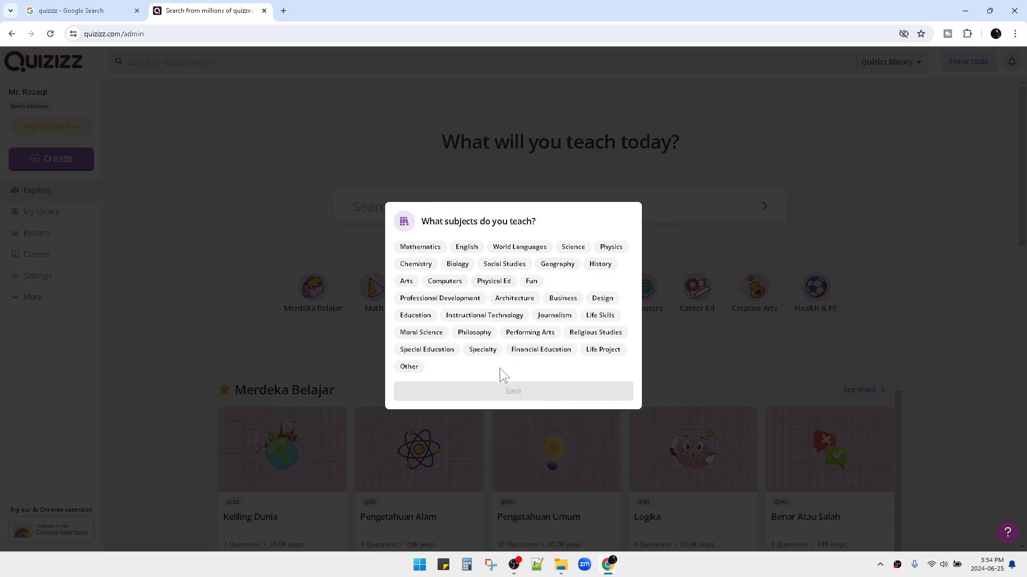
pyautogui.click(409, 368)
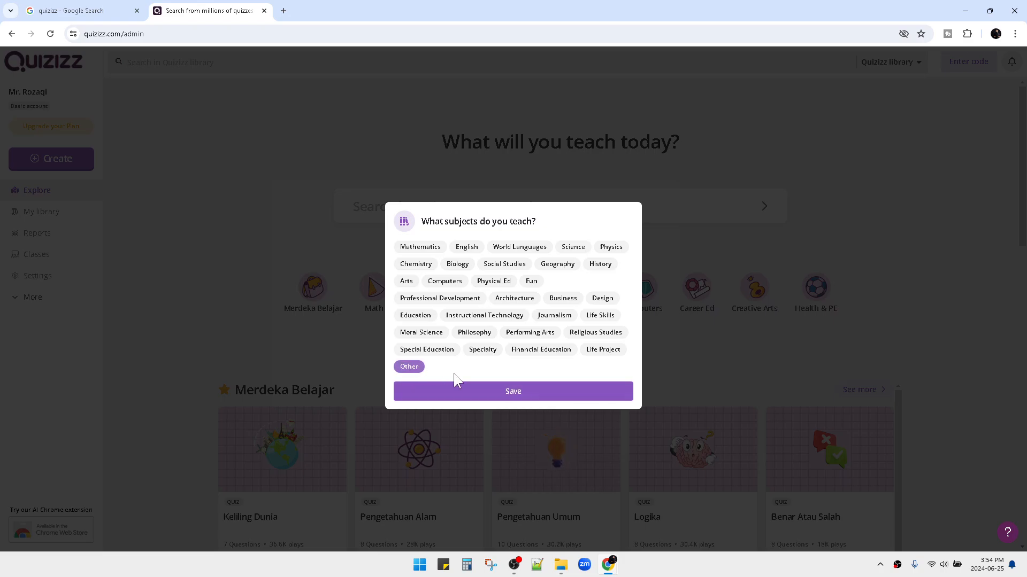
pyautogui.click(476, 393)
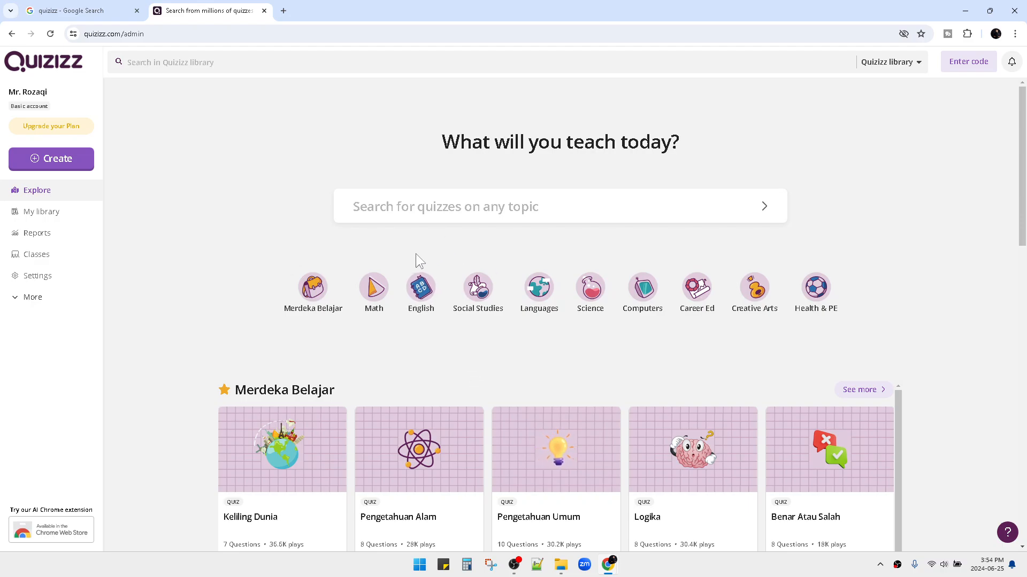
# Zoom the page to 175% and choose Quiz as the new item to create.
pyautogui.hotkey('ctrl', '+')
pyautogui.hotkey('ctrl', '+')
pyautogui.hotkey('ctrl', '+')
pyautogui.hotkey('ctrl', '+')
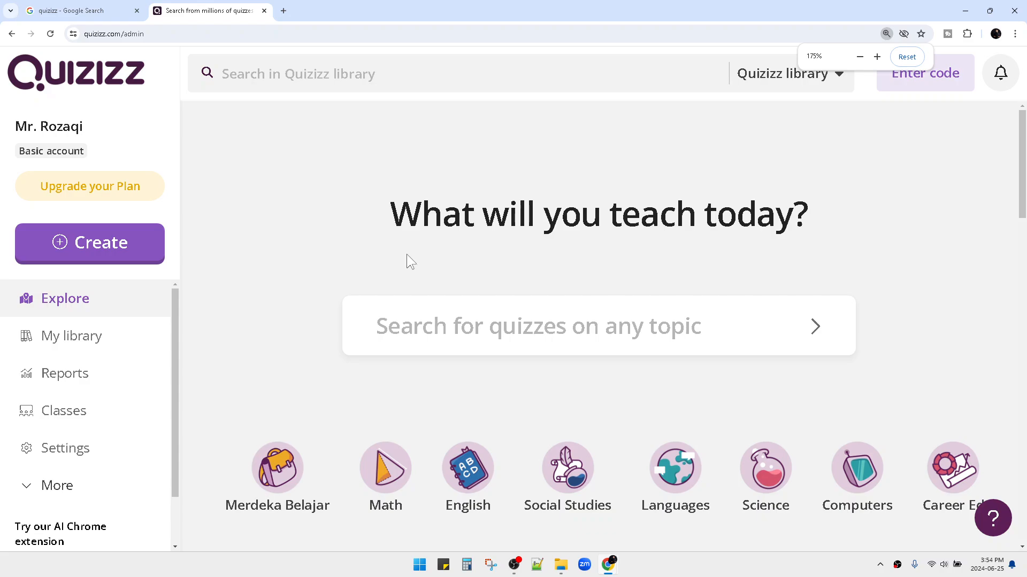
pyautogui.click(101, 248)
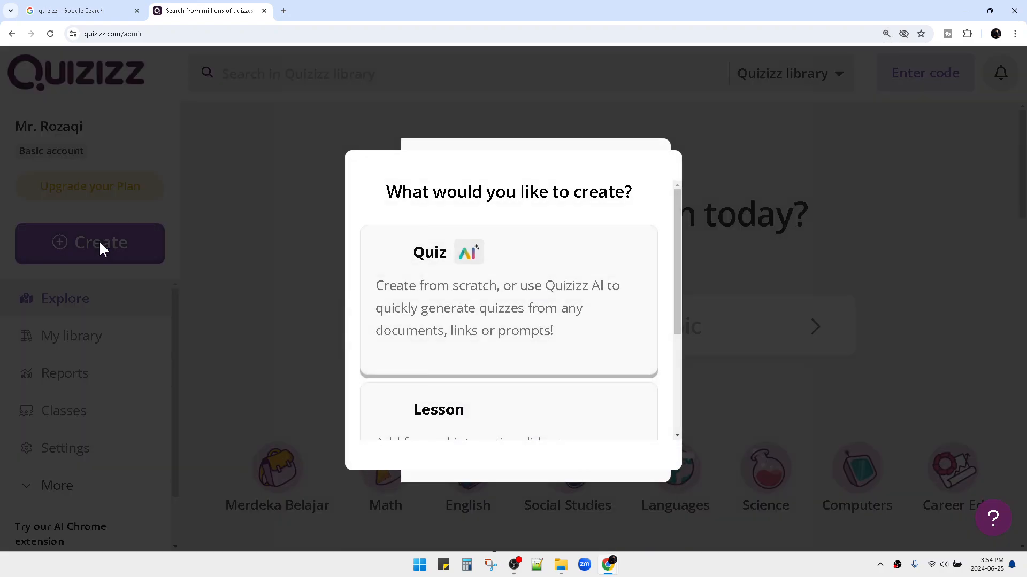
pyautogui.scroll(-2, 488, 294)
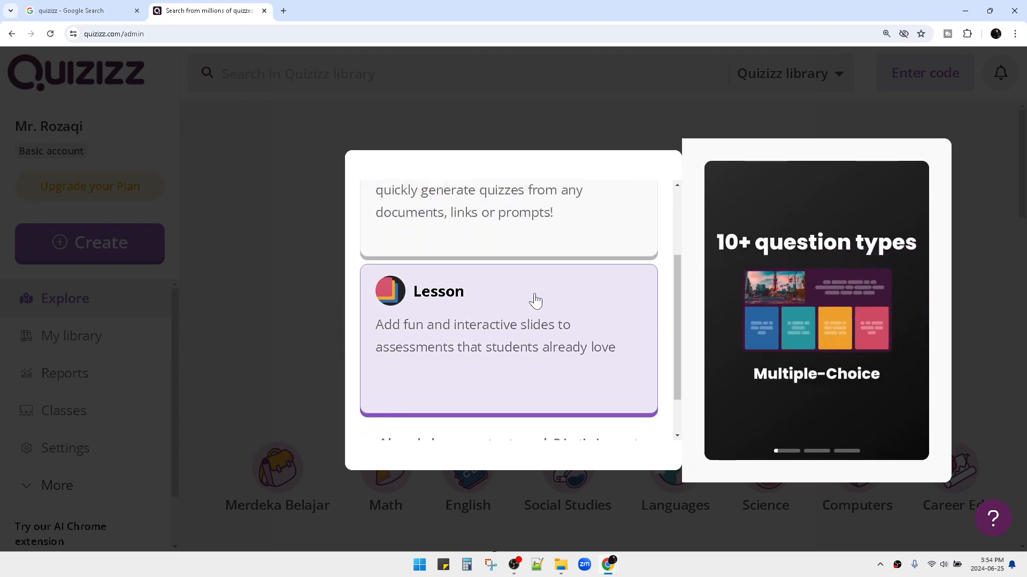
pyautogui.scroll(-2, 535, 301)
pyautogui.scroll(5, 537, 320)
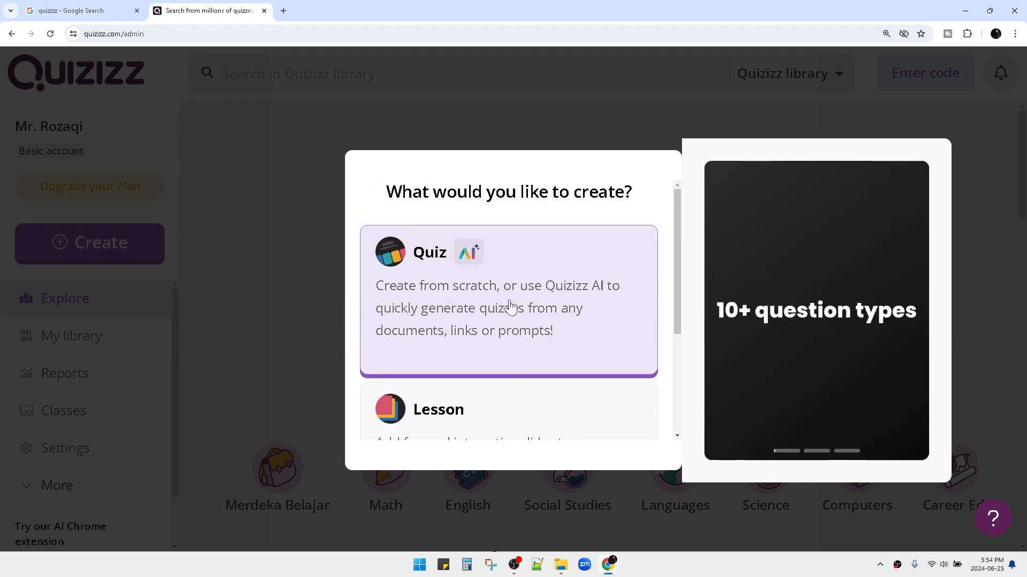
pyautogui.scroll(-2, 492, 291)
pyautogui.scroll(2, 488, 287)
pyautogui.scroll(-2, 486, 291)
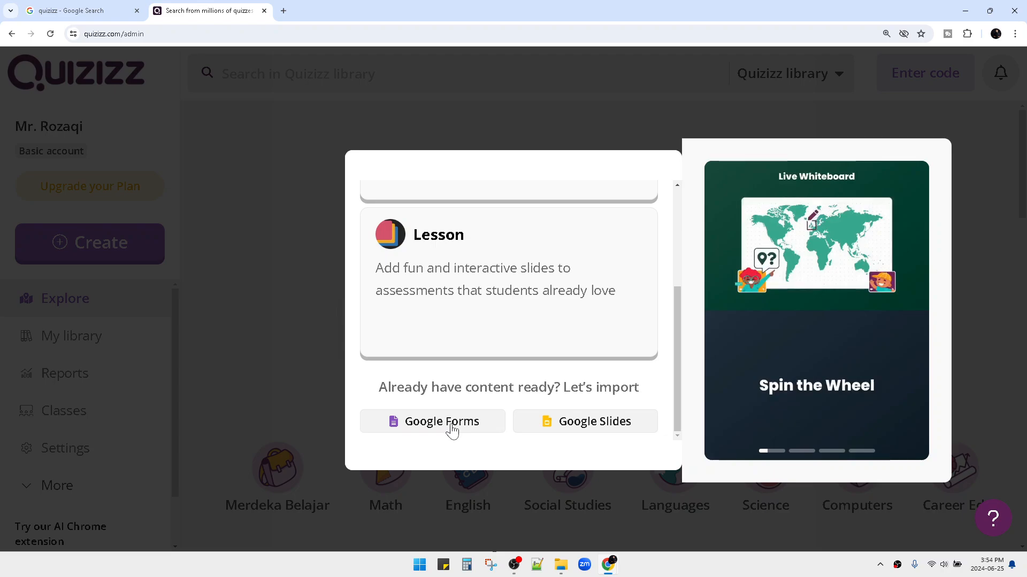
pyautogui.scroll(3, 527, 374)
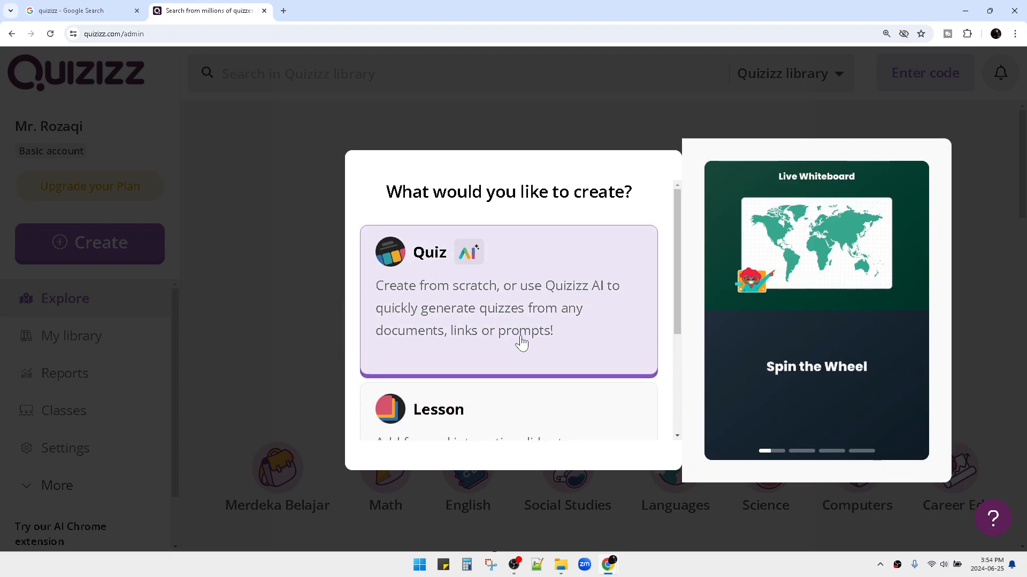
pyautogui.scroll(-2, 538, 336)
pyautogui.scroll(2, 540, 343)
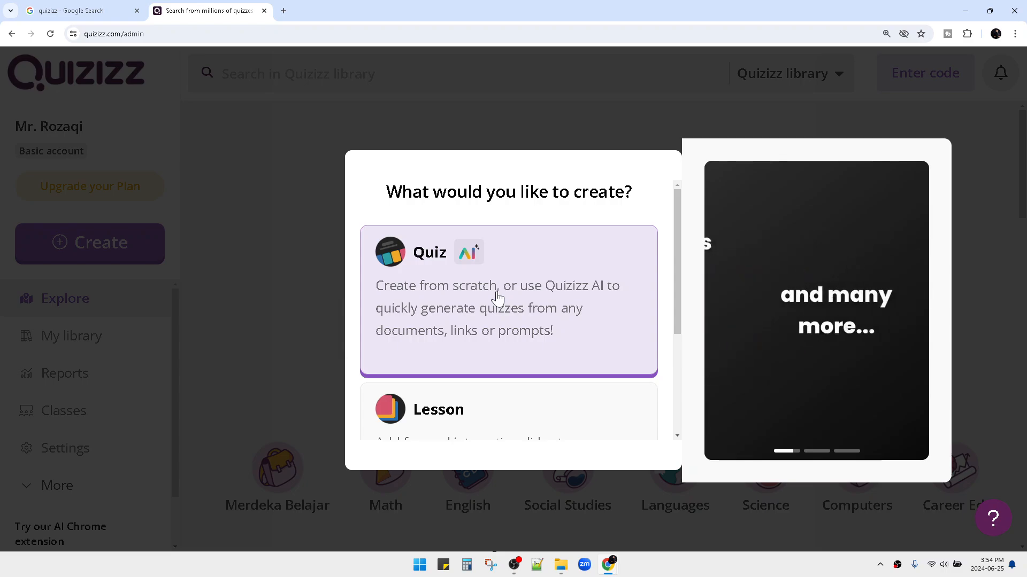
pyautogui.click(497, 299)
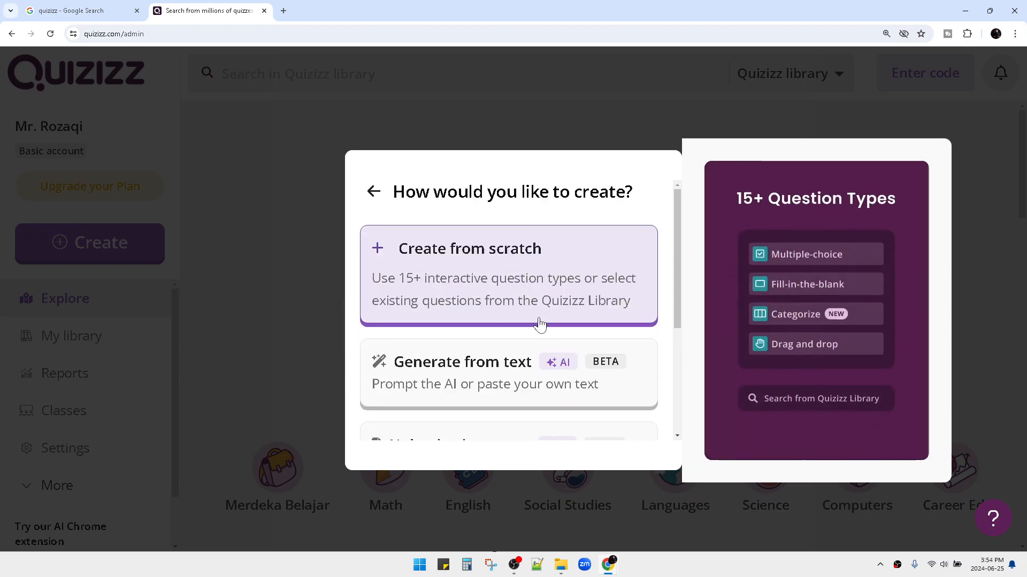
# Choose 'Create from scratch' to open a blank Untitled Quiz.
pyautogui.scroll(-1, 534, 293)
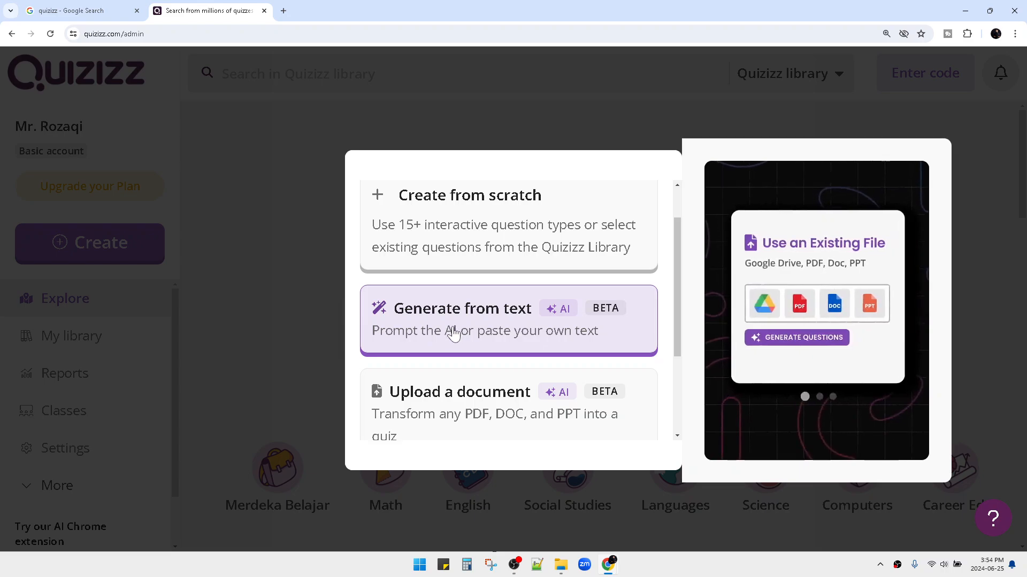
pyautogui.scroll(-2, 505, 326)
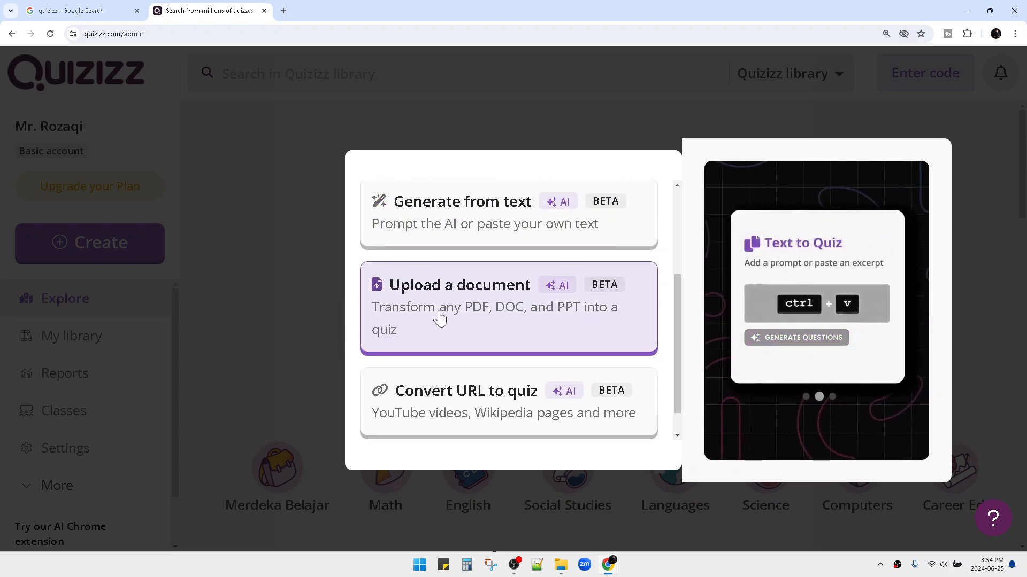
pyautogui.scroll(-1, 473, 345)
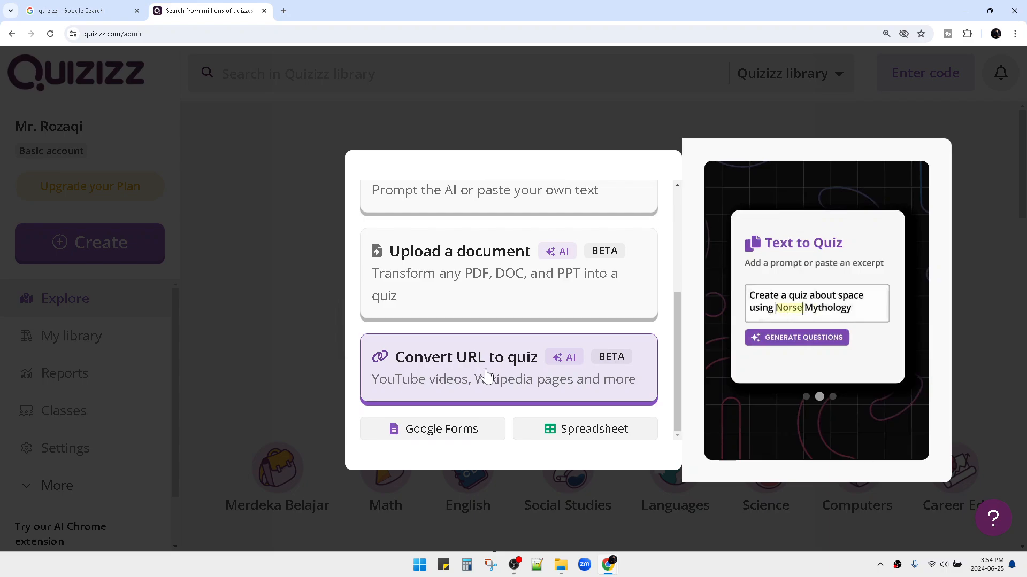
pyautogui.scroll(4, 485, 372)
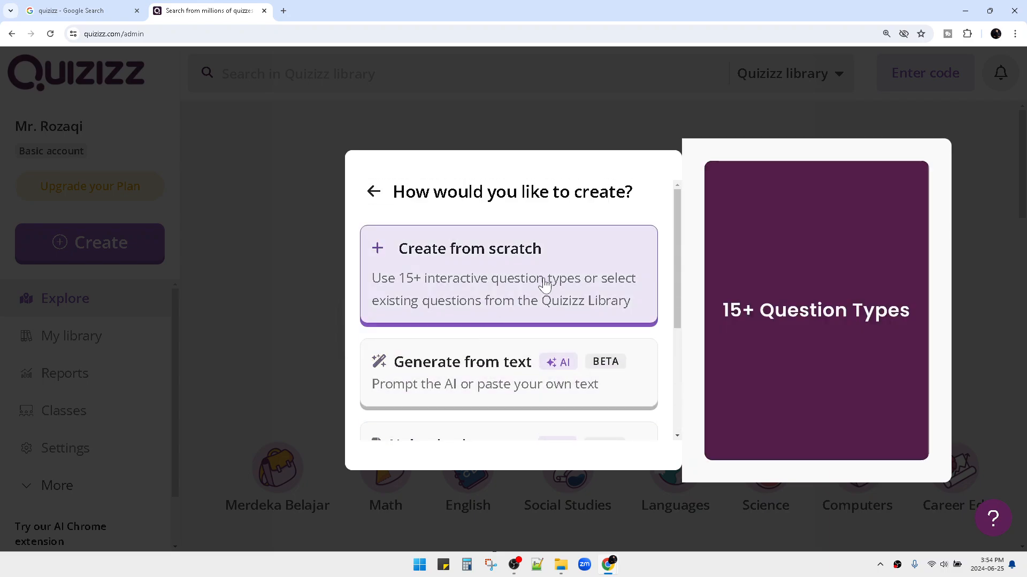
pyautogui.click(498, 268)
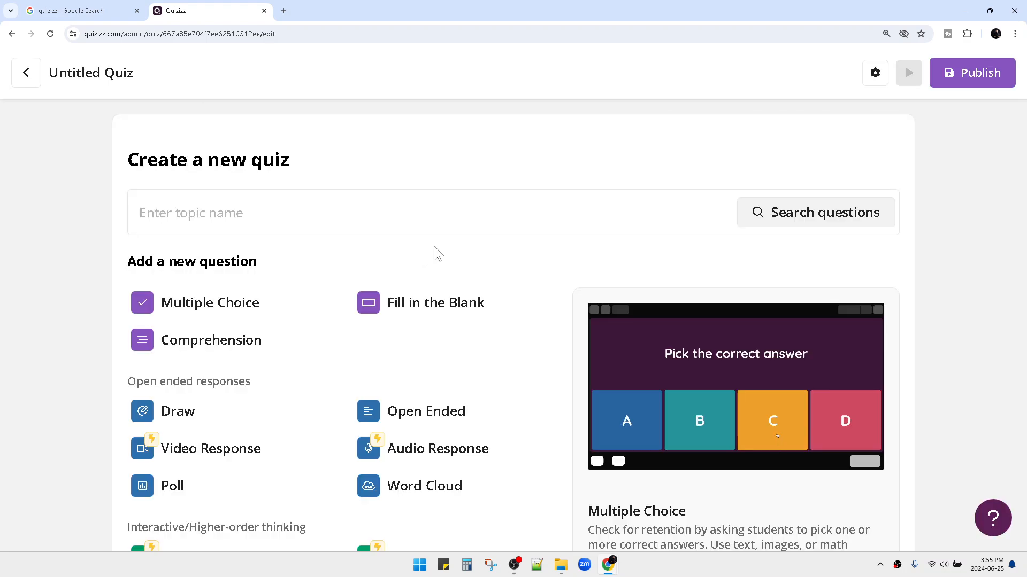
# Reopen the question search, check the grade filter, and rerun the 'Other' search.
pyautogui.click(313, 214)
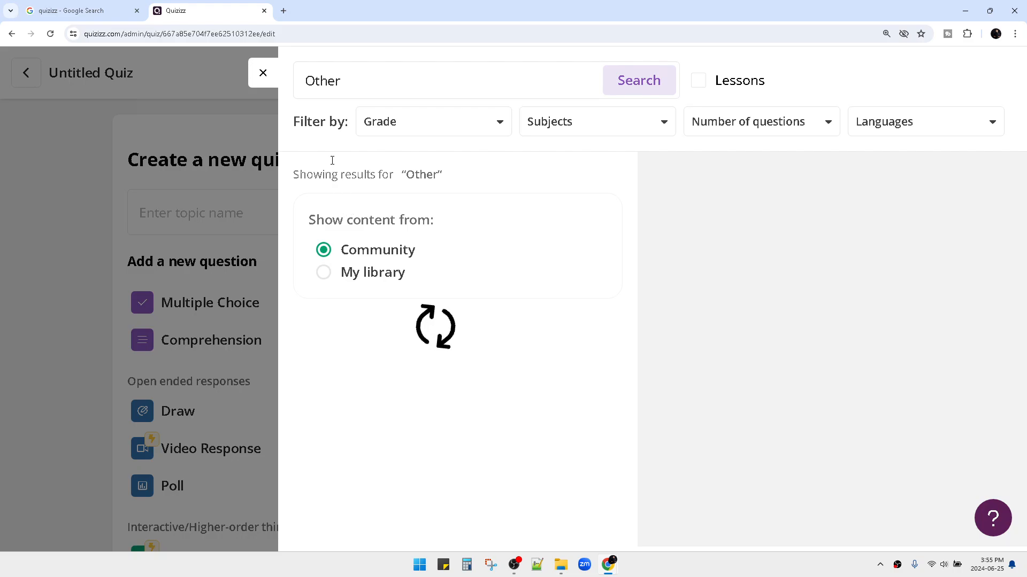
pyautogui.click(263, 72)
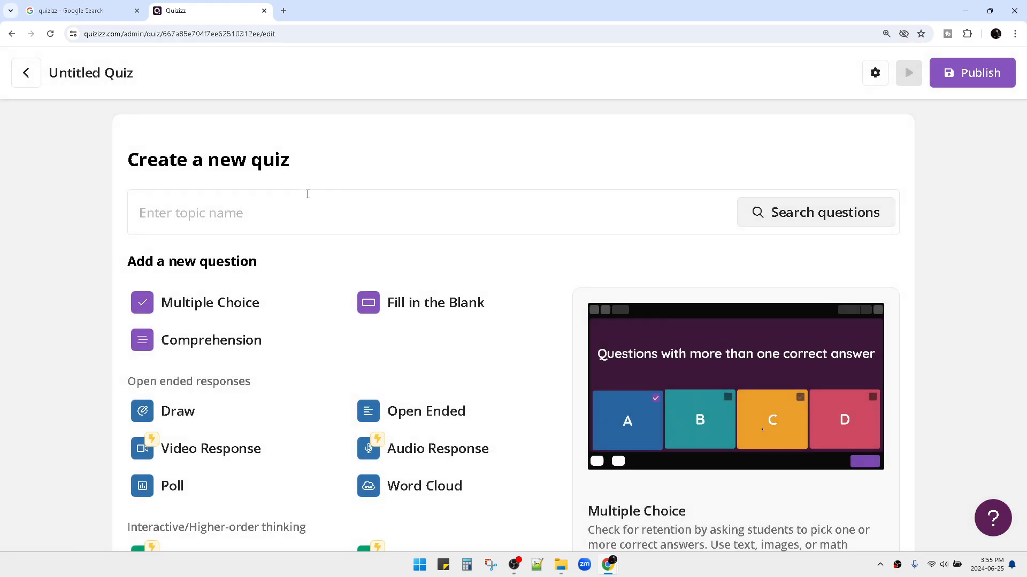
pyautogui.click(296, 208)
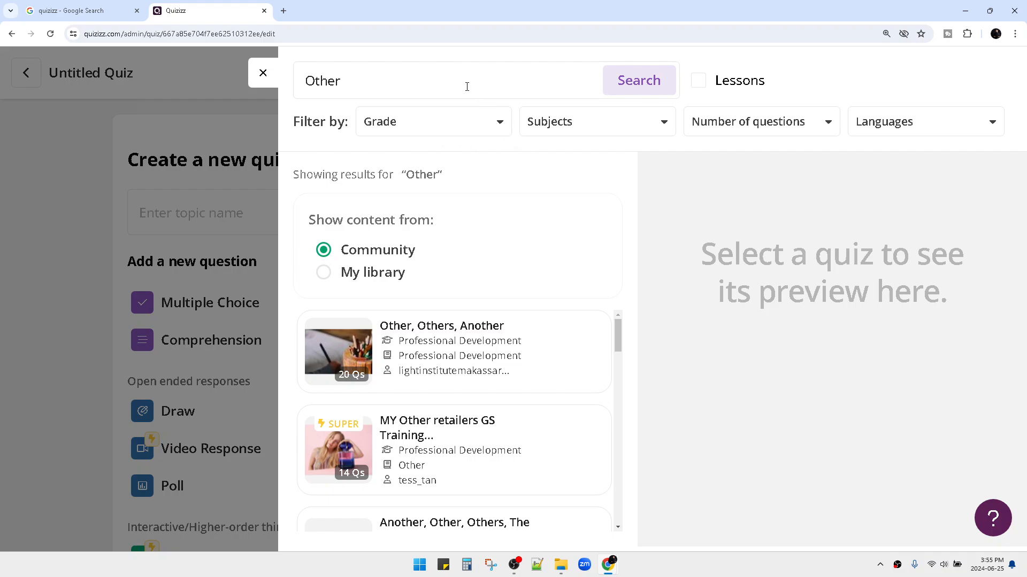
pyautogui.click(467, 87)
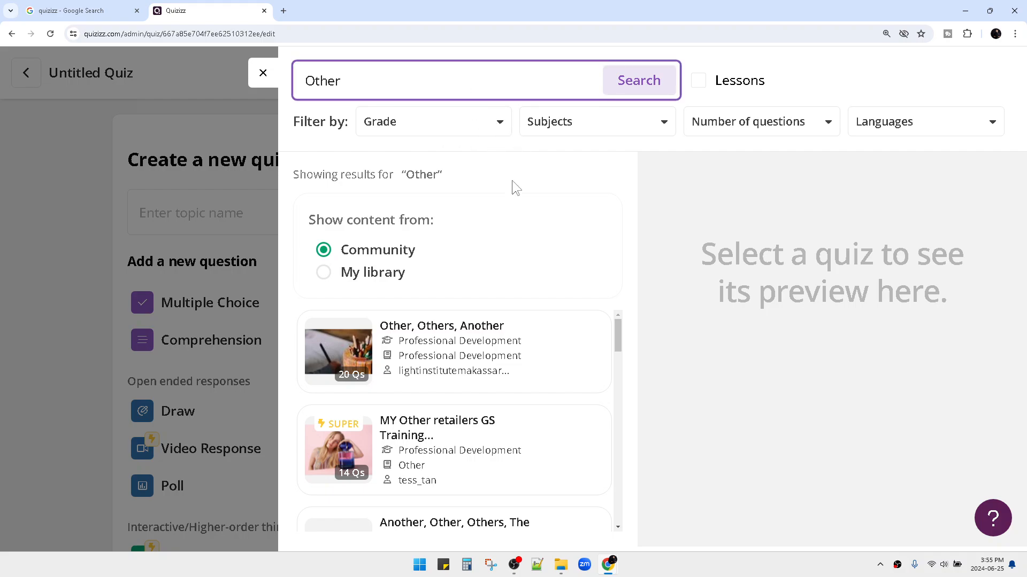
pyautogui.click(432, 137)
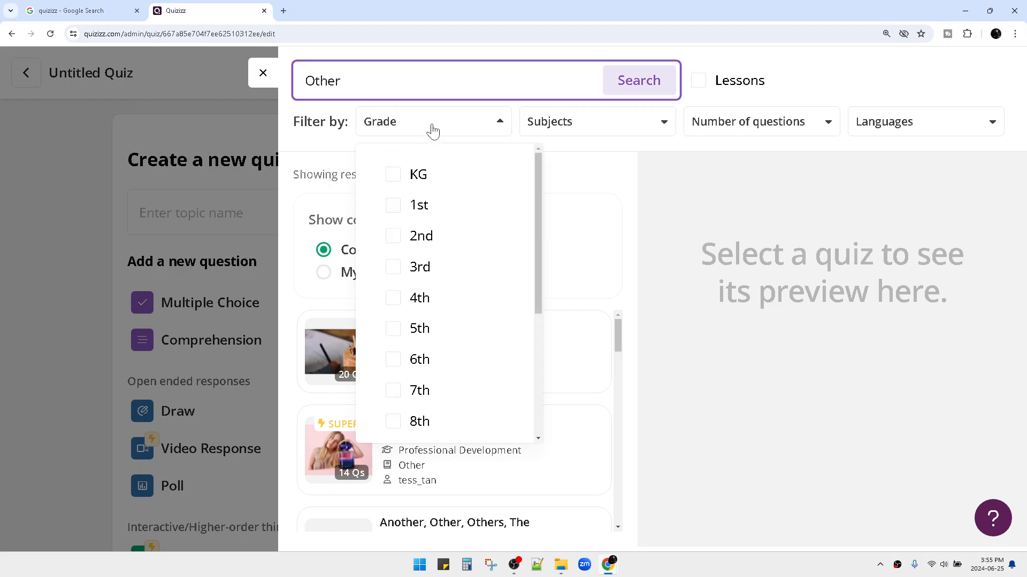
pyautogui.click(432, 131)
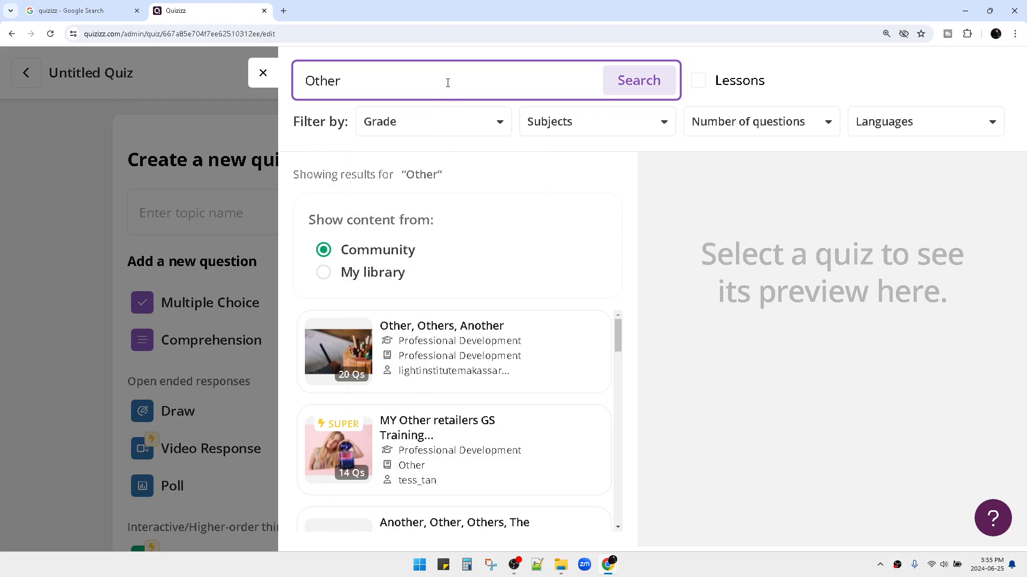
pyautogui.click(649, 82)
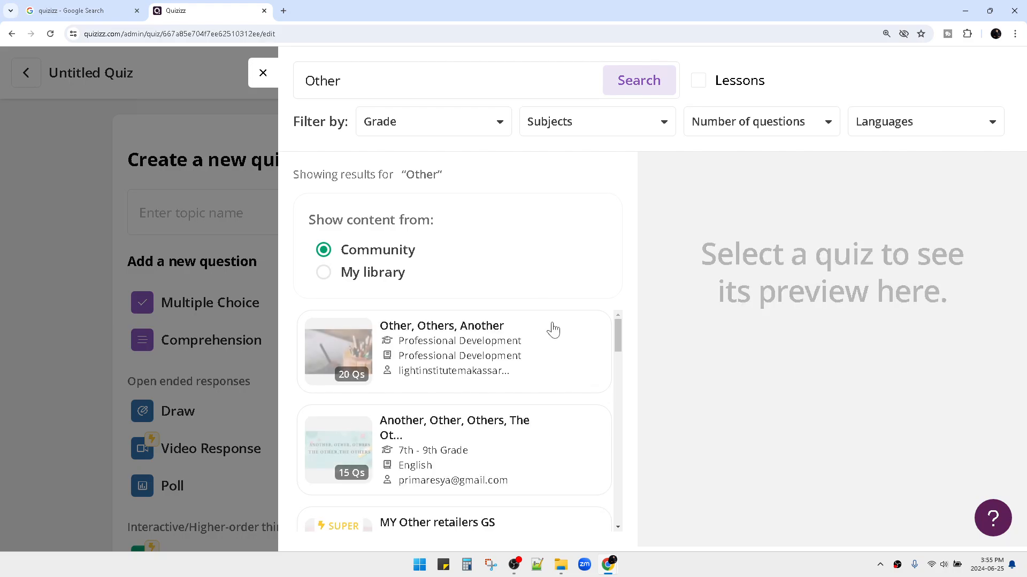
# Scroll the 'Other' results, then reopen the search panel and select its search term.
pyautogui.scroll(-3, 556, 343)
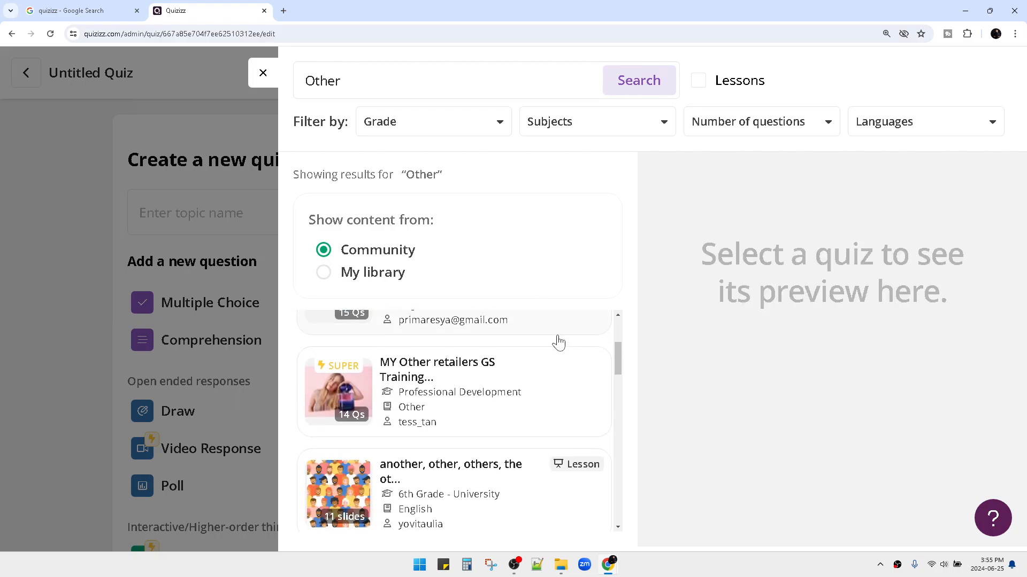
pyautogui.scroll(-4, 559, 342)
pyautogui.scroll(-3, 556, 337)
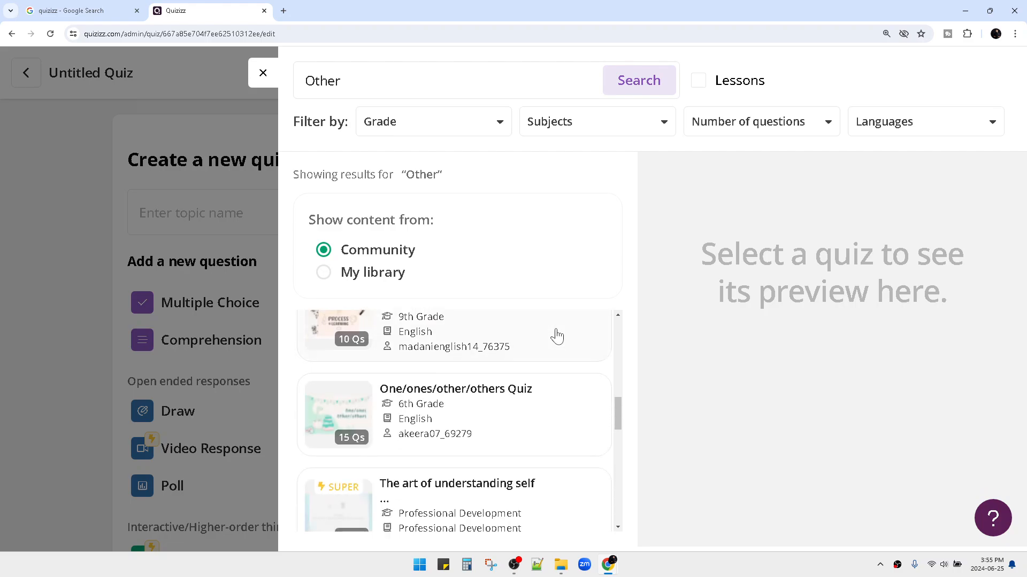
pyautogui.scroll(5, 556, 336)
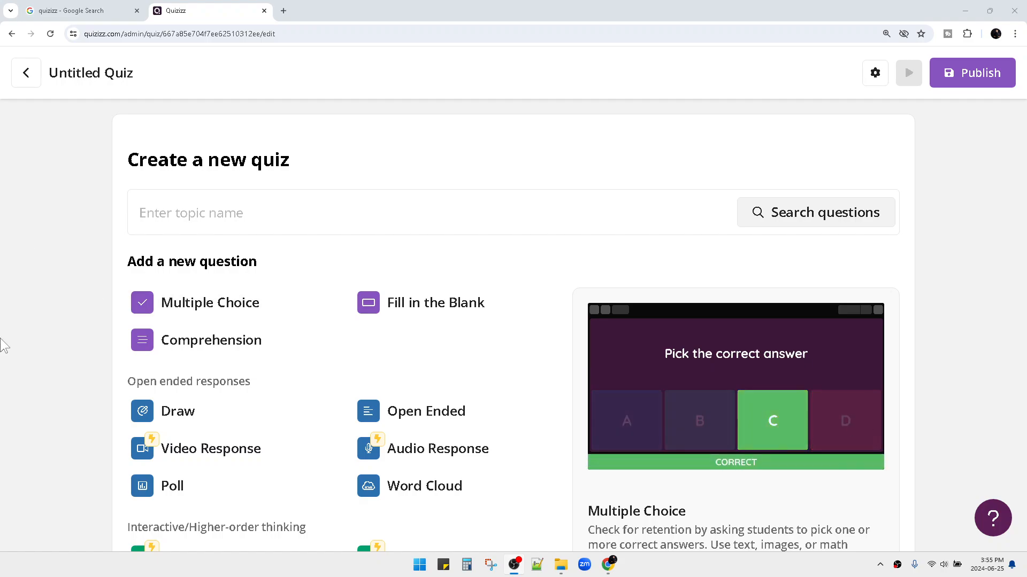
pyautogui.click(296, 215)
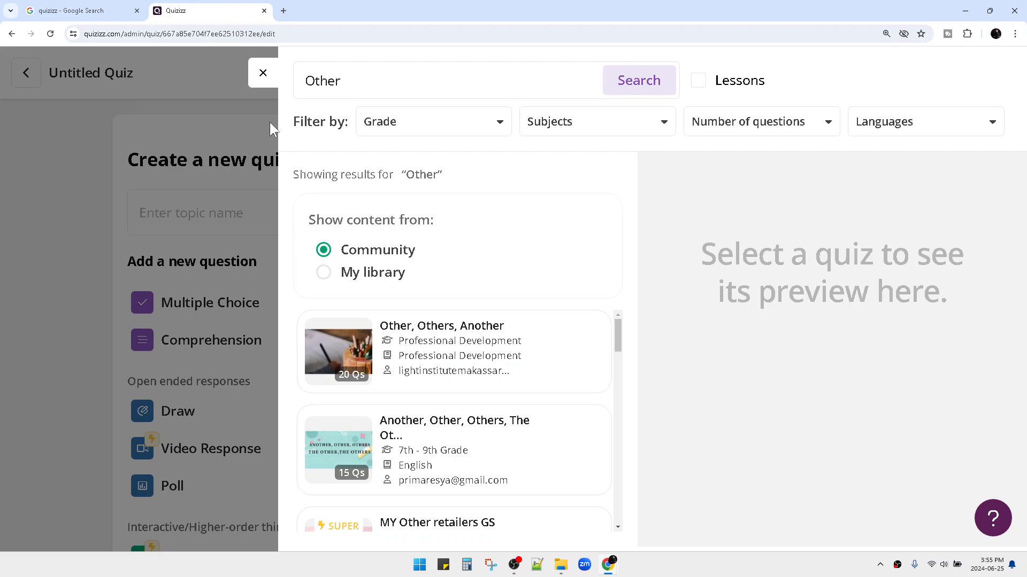
pyautogui.click(263, 73)
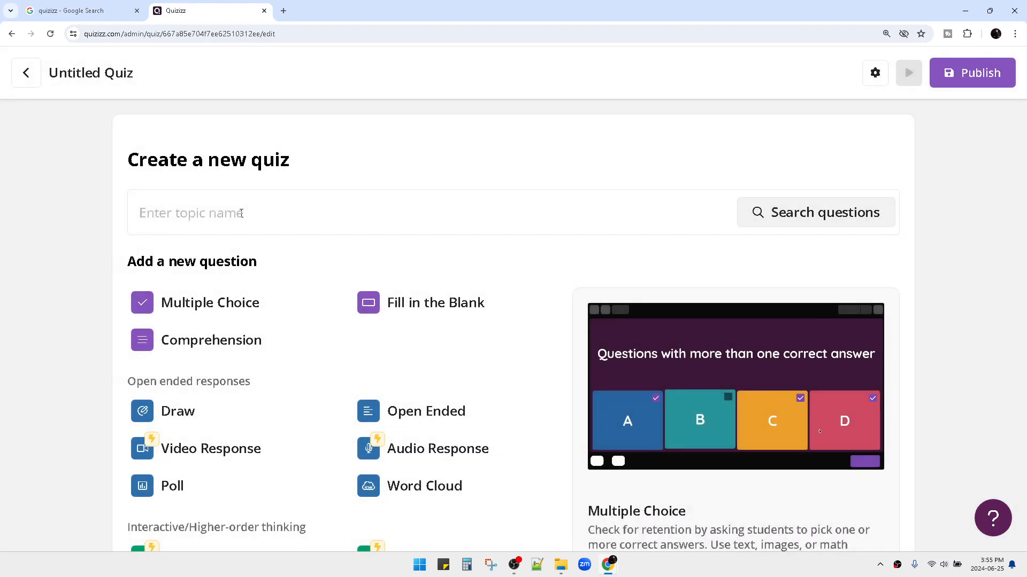
pyautogui.click(257, 206)
pyautogui.click(465, 84)
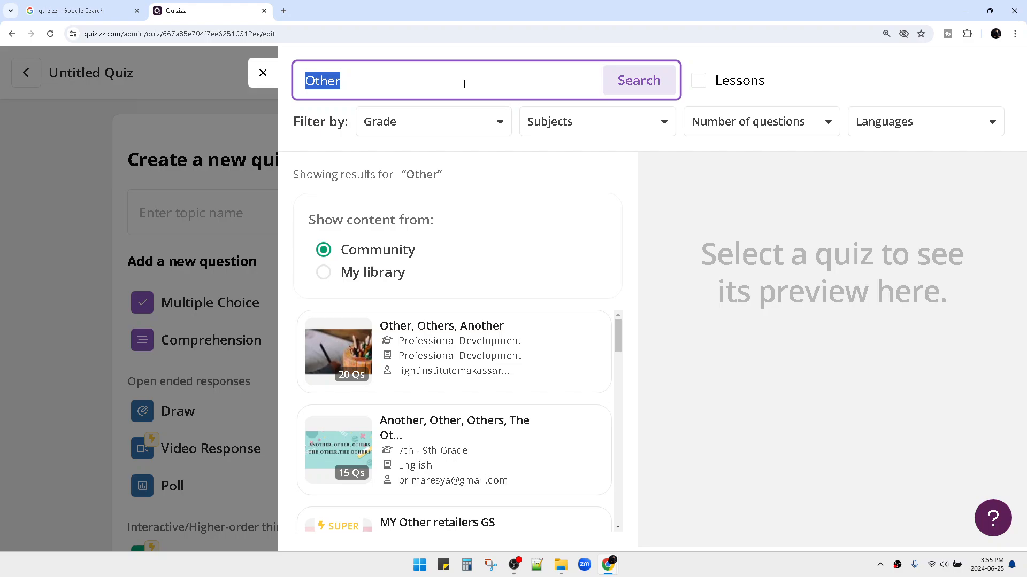
# Search the question bank for 'football' and scan the results.
pyautogui.write('foot')
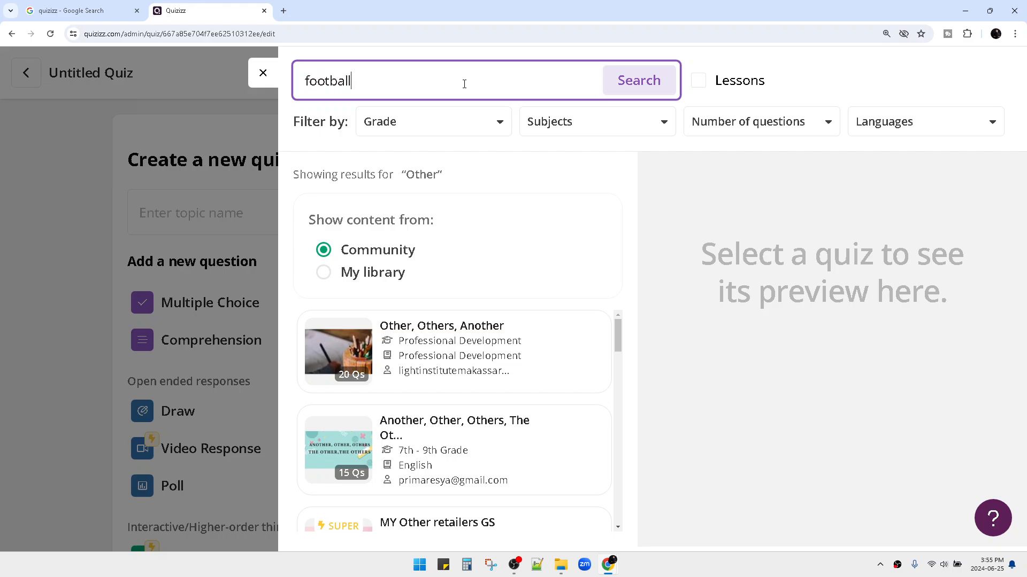
pyautogui.write('ball')
pyautogui.press('Return')
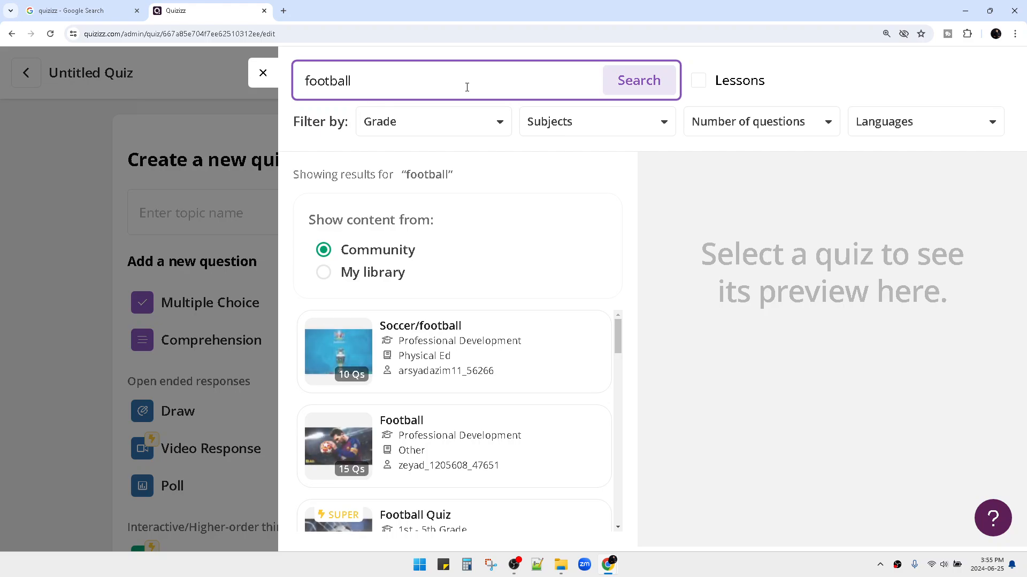
pyautogui.scroll(-5, 487, 353)
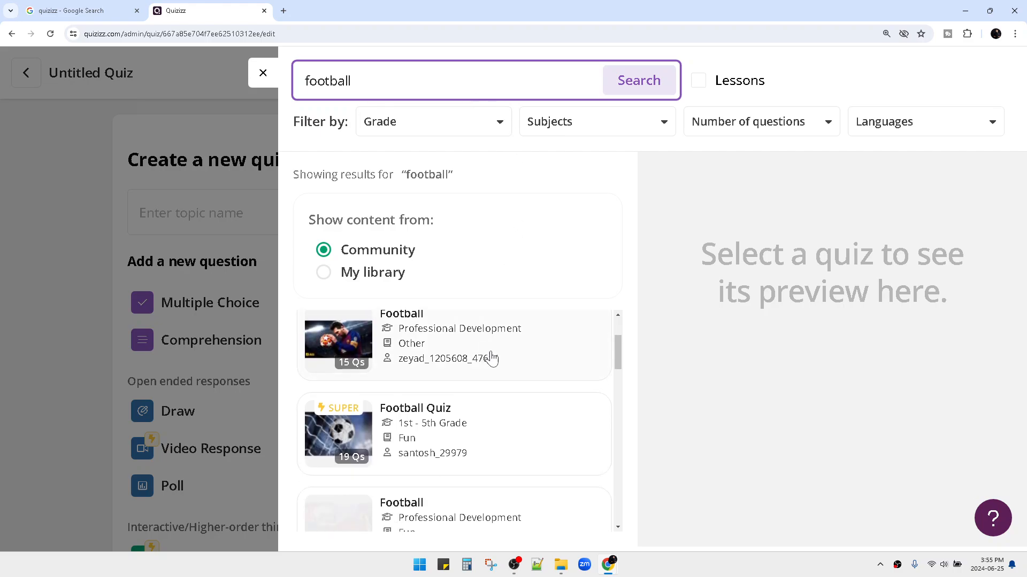
pyautogui.scroll(-4, 515, 396)
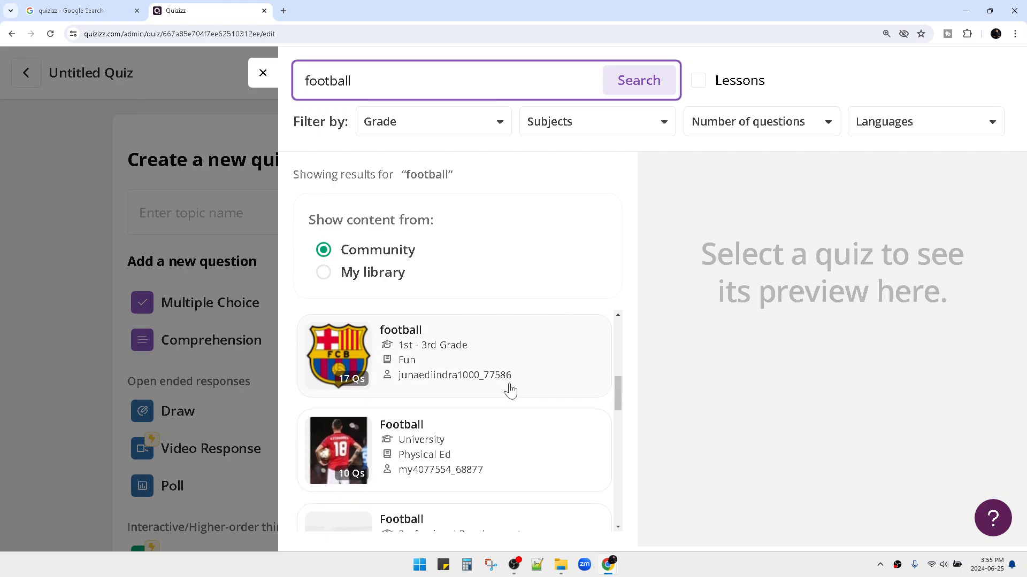
pyautogui.scroll(9, 511, 390)
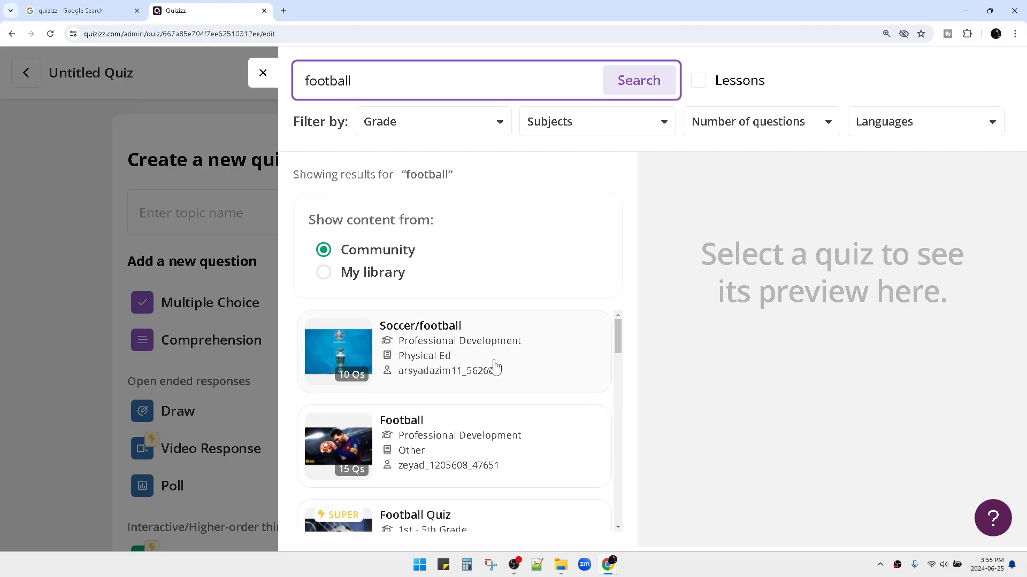
# Preview the Soccer/football quiz's questions, then close the search panel.
pyautogui.click(493, 364)
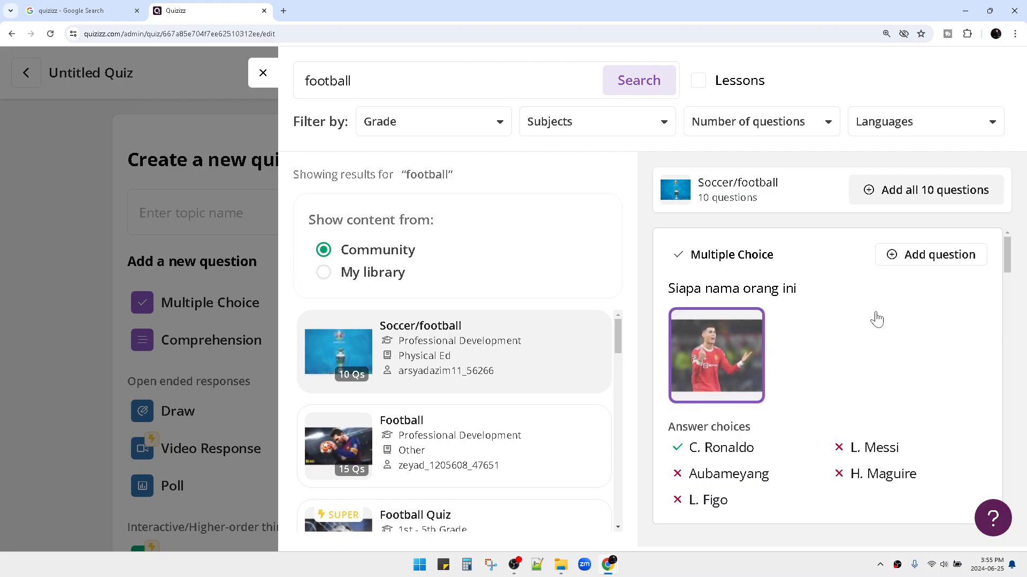
pyautogui.scroll(-2, 747, 346)
pyautogui.scroll(2, 759, 345)
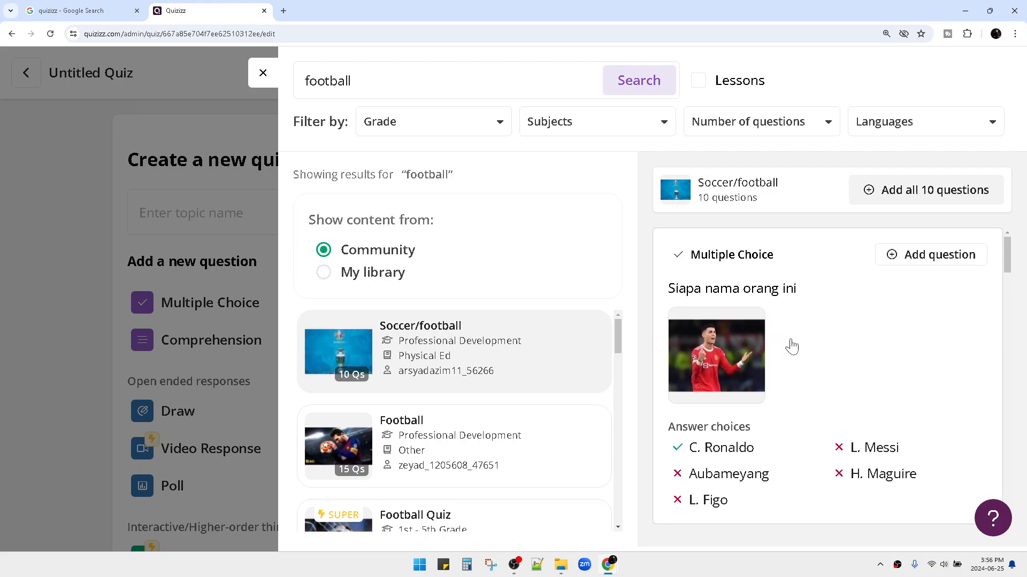
pyautogui.scroll(-4, 792, 345)
pyautogui.scroll(-8, 798, 348)
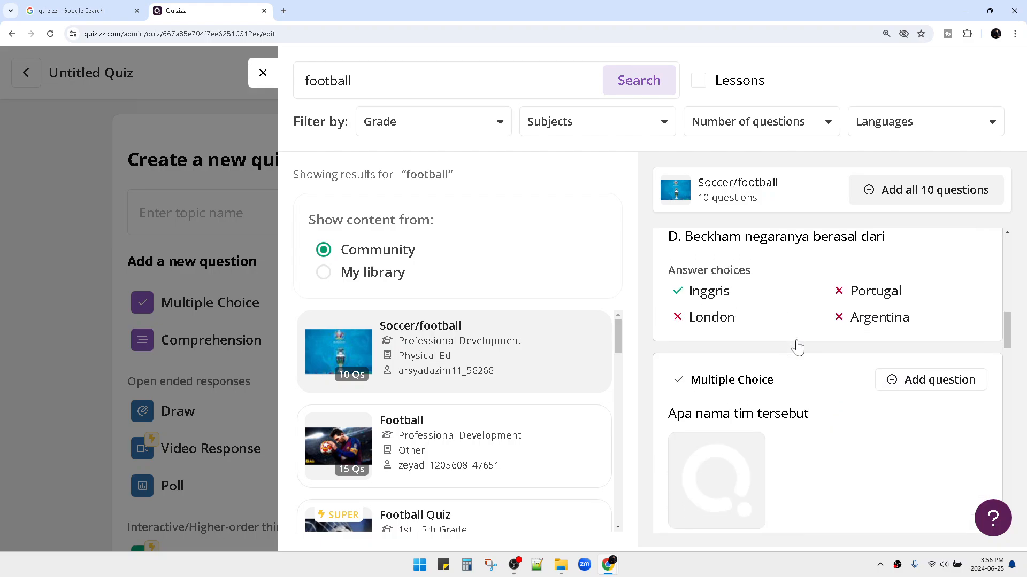
pyautogui.scroll(-3, 797, 347)
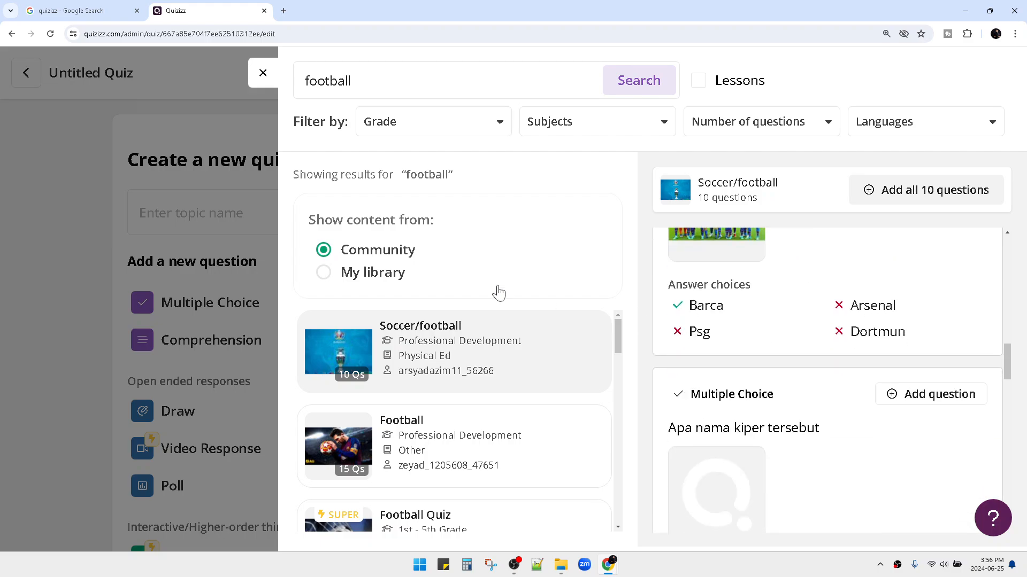
pyautogui.click(261, 72)
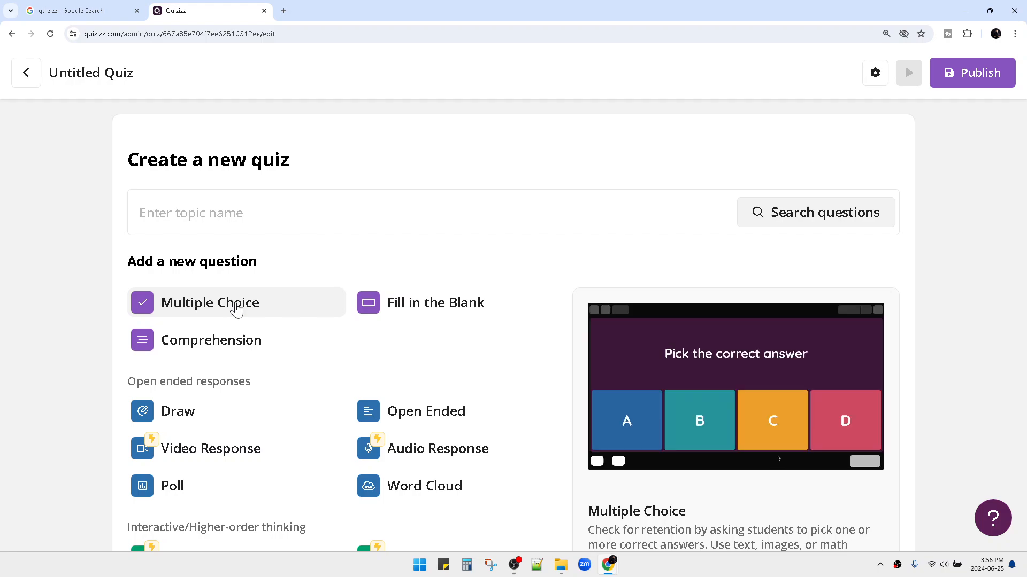
pyautogui.scroll(-1, 243, 309)
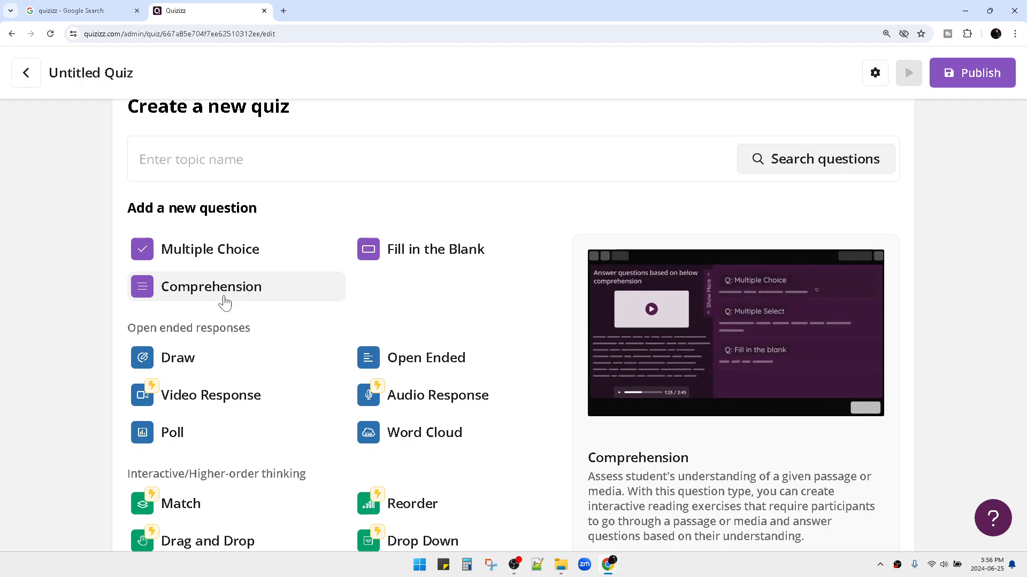
pyautogui.scroll(-2, 224, 303)
pyautogui.scroll(2, 223, 300)
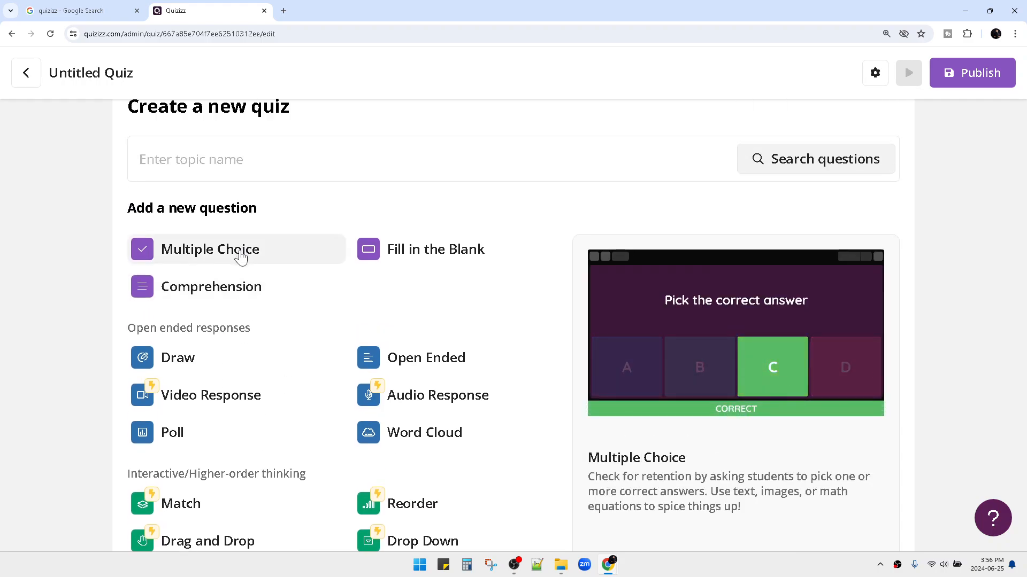
# Add a Multiple Choice question whose text reads 'your question'.
pyautogui.click(241, 256)
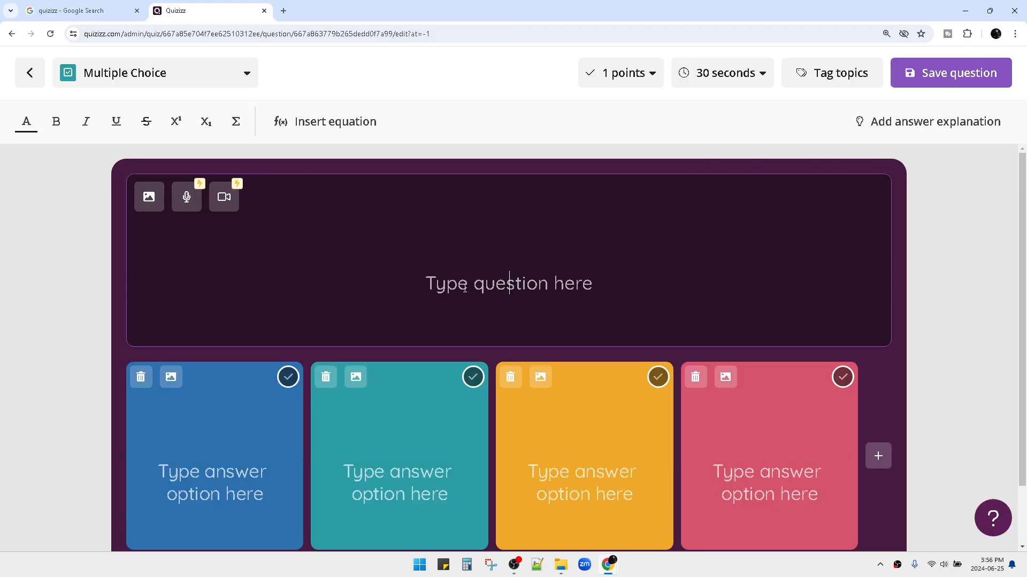
pyautogui.write('you rquestion')
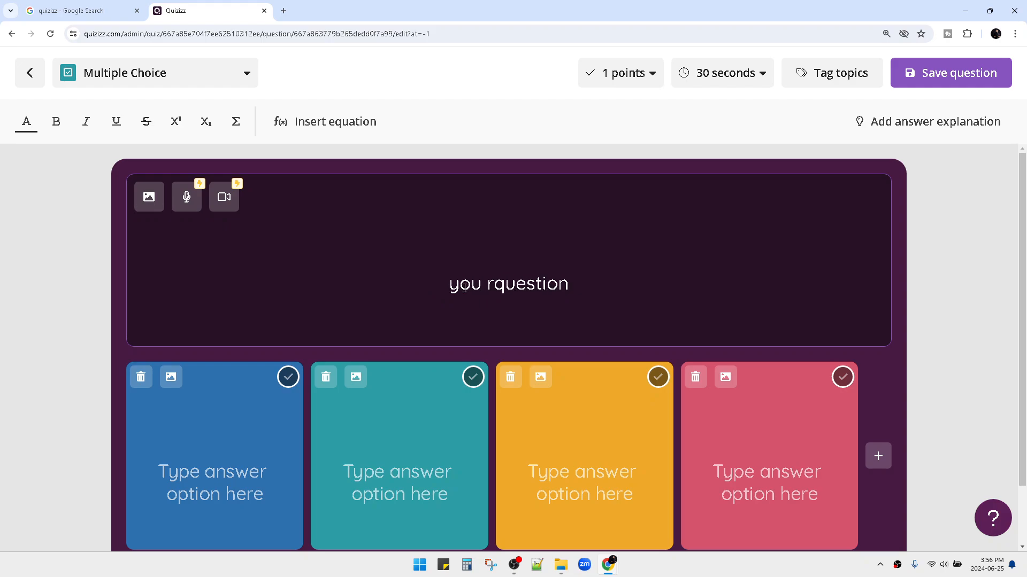
pyautogui.press('BackSpace')
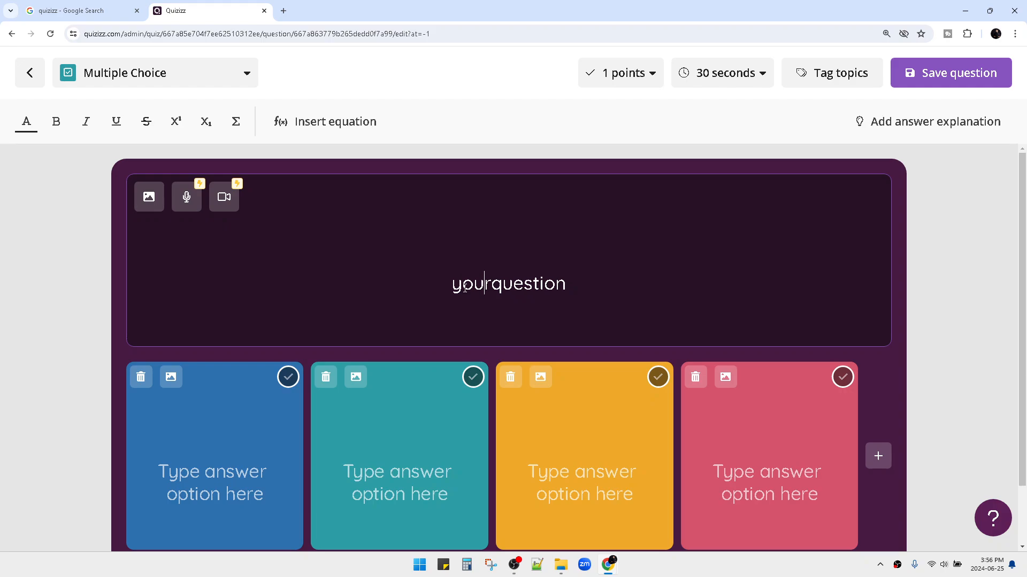
pyautogui.press('Right')
pyautogui.click(256, 459)
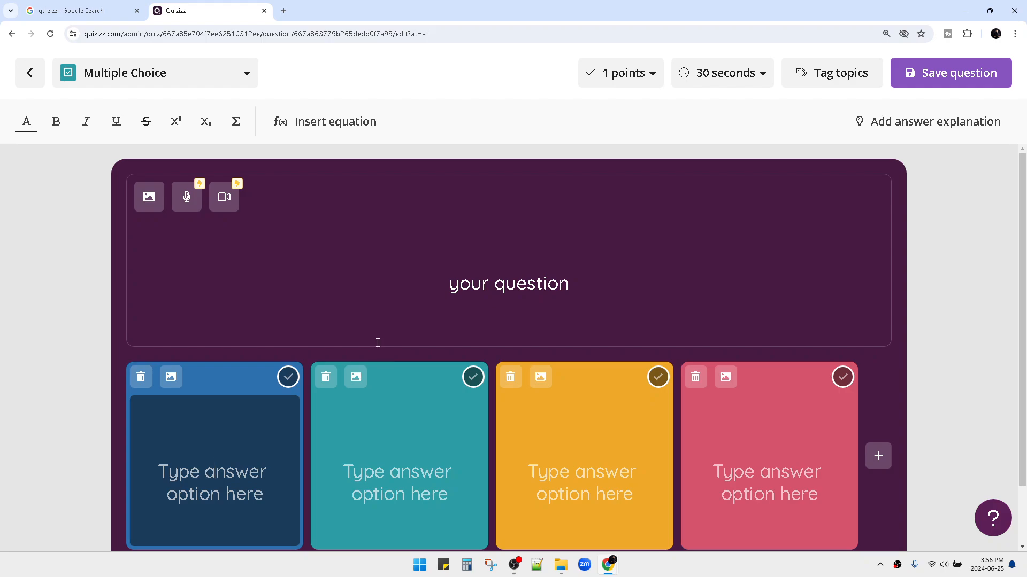
# Fill the four answer options with A, B, C and D.
pyautogui.write('A')
pyautogui.click(394, 471)
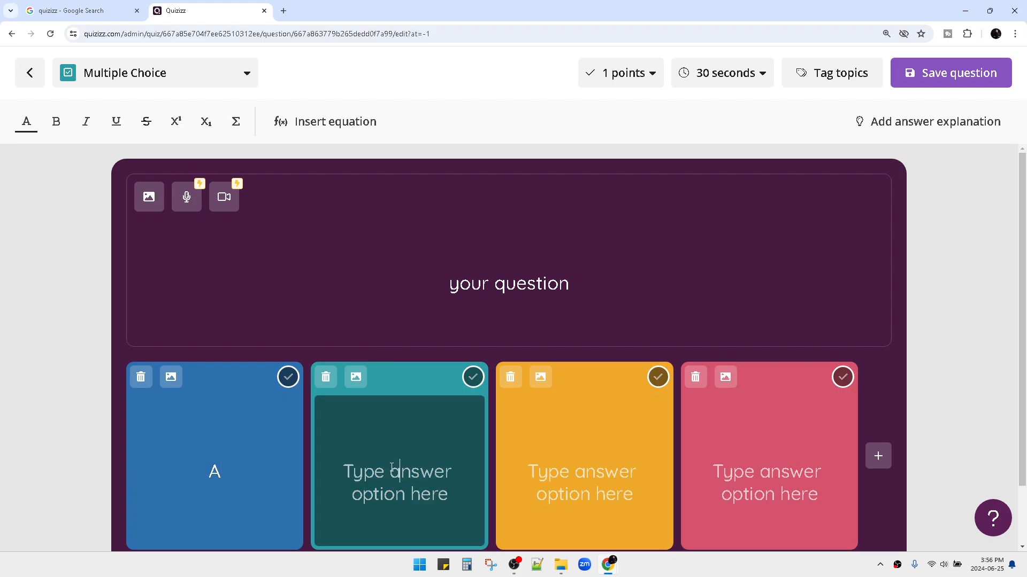
pyautogui.write('B')
pyautogui.click(625, 486)
pyautogui.write('C')
pyautogui.press('Tab')
pyautogui.write('D')
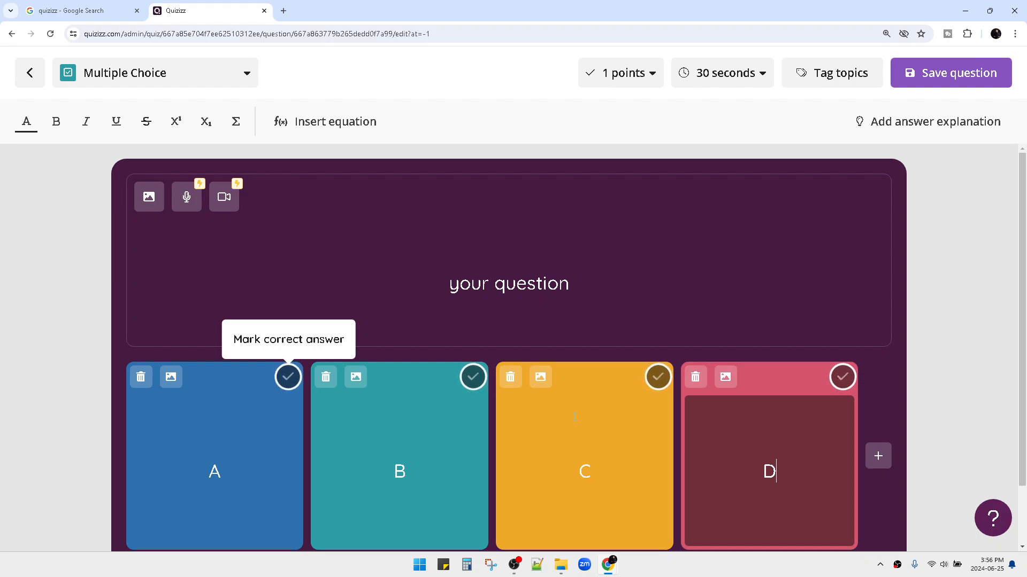
# Add a fifth answer option E and mark C as the correct answer.
pyautogui.click(879, 457)
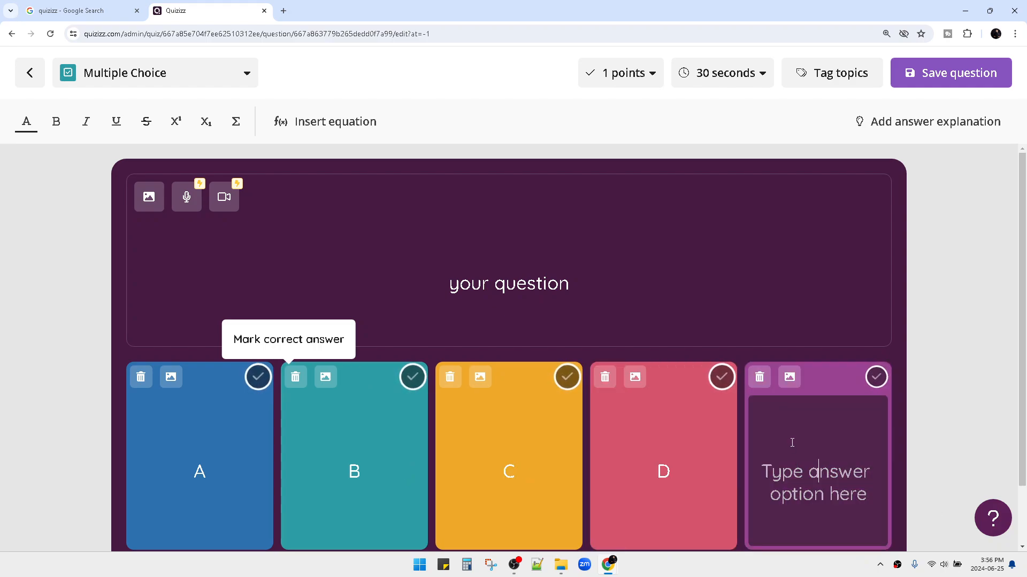
pyautogui.write('E')
pyautogui.click(933, 433)
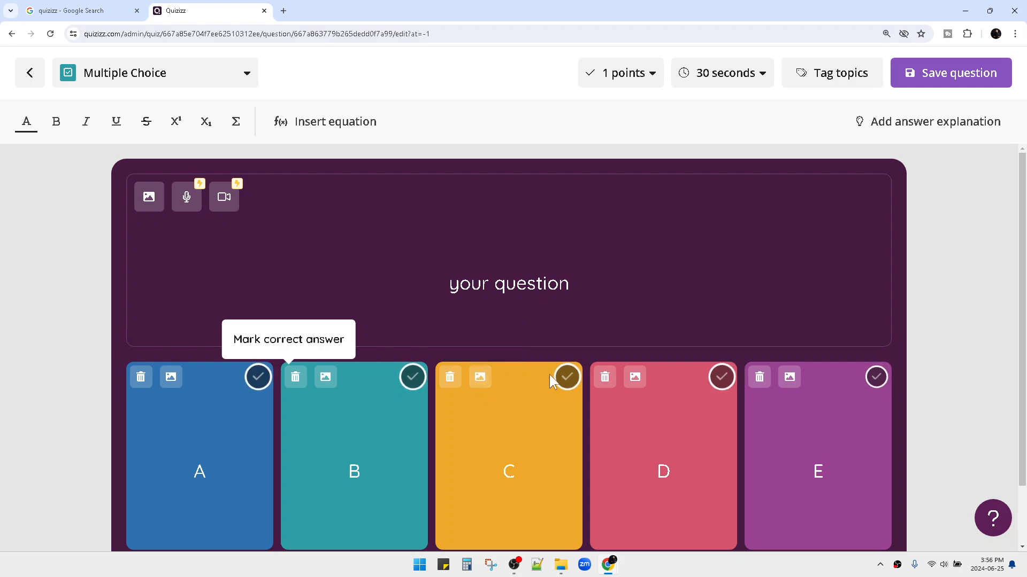
pyautogui.click(568, 378)
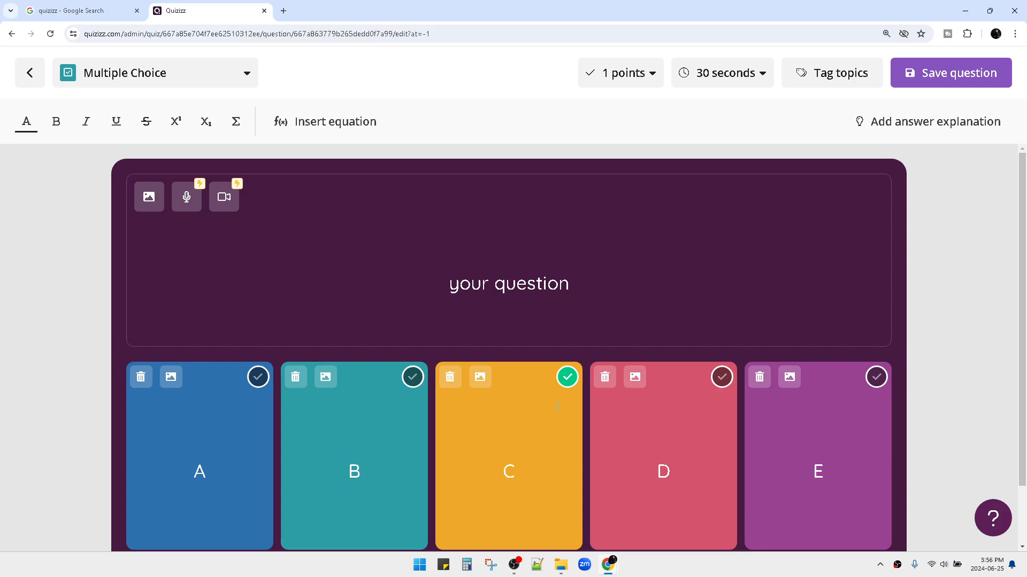
pyautogui.scroll(-2, 557, 407)
pyautogui.scroll(2, 556, 404)
# Save 'your question', zoom out to 110%, and close the question types without adding another.
pyautogui.click(918, 81)
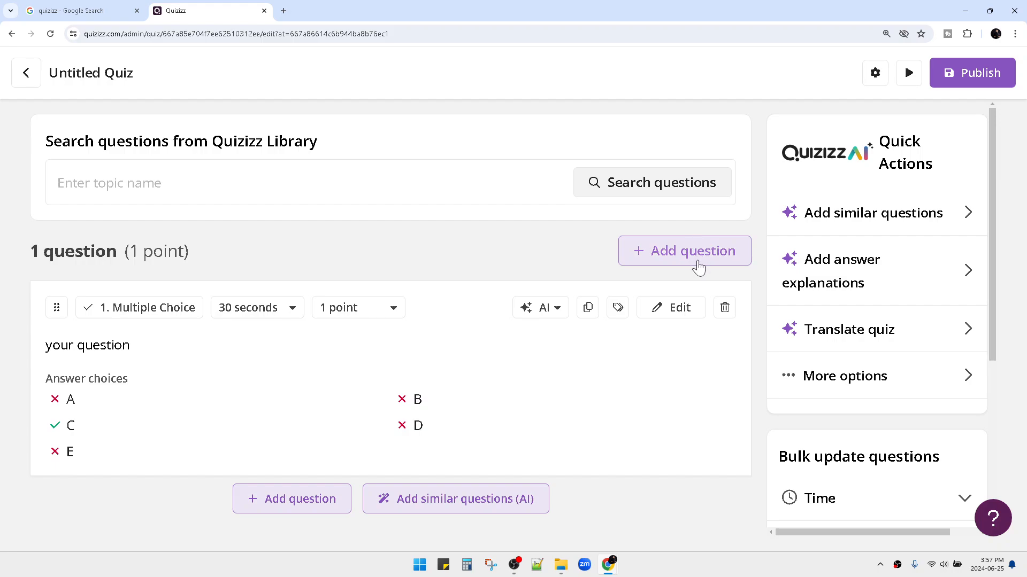
pyautogui.click(666, 263)
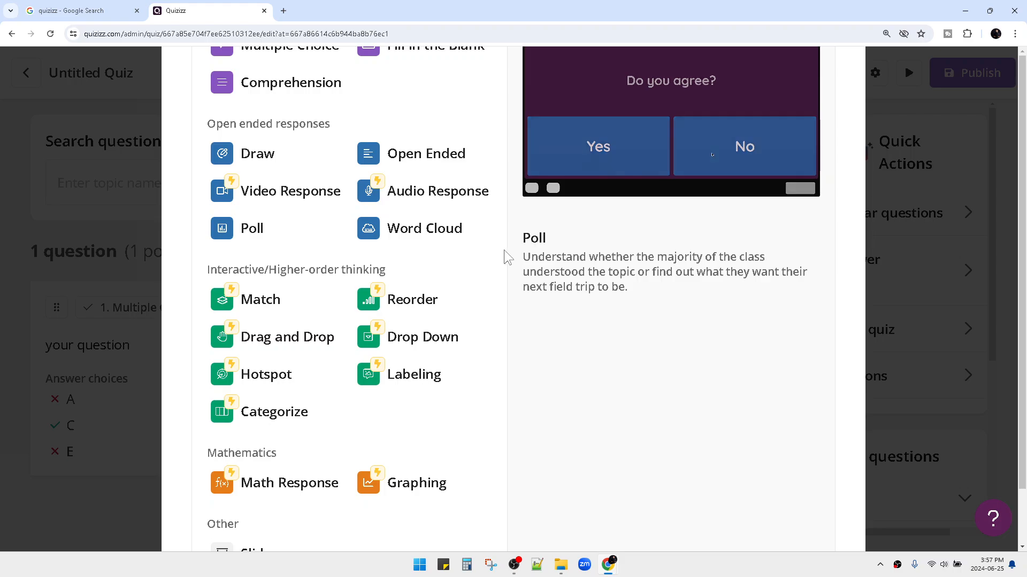
pyautogui.hotkey('ctrl', '-')
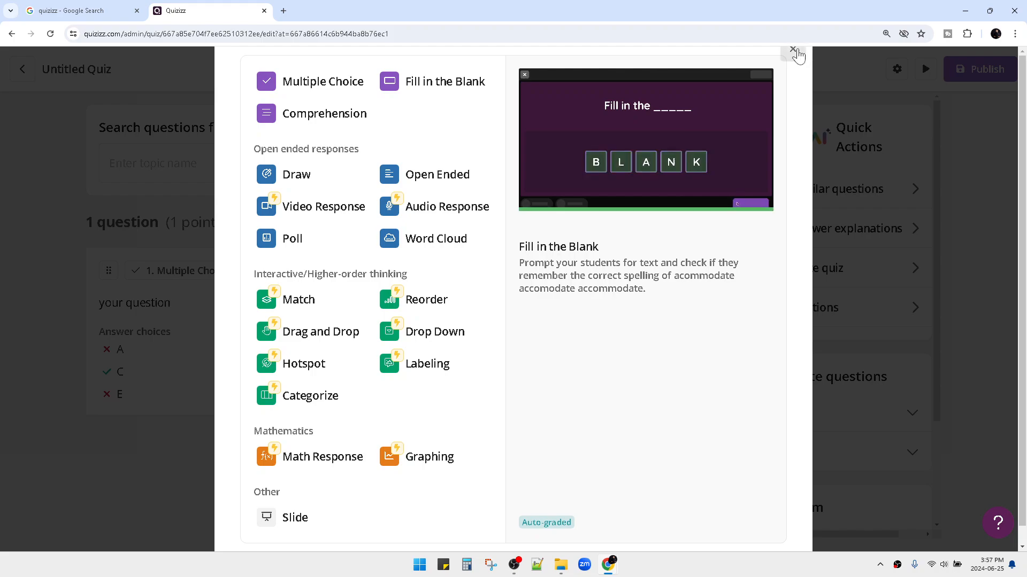
pyautogui.click(794, 49)
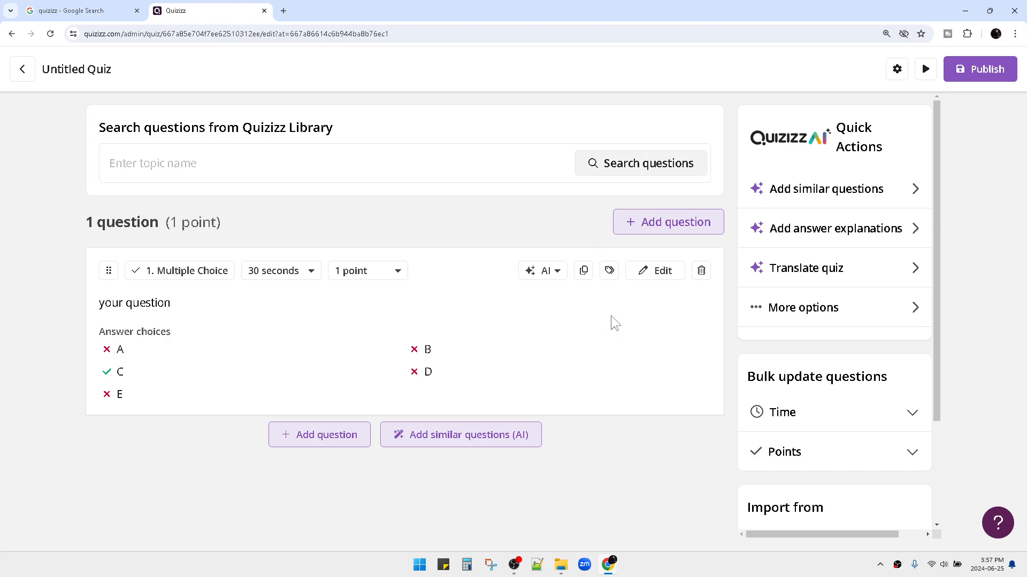
# Publish the quiz named 'The name' with Other kept as its subject.
pyautogui.click(980, 74)
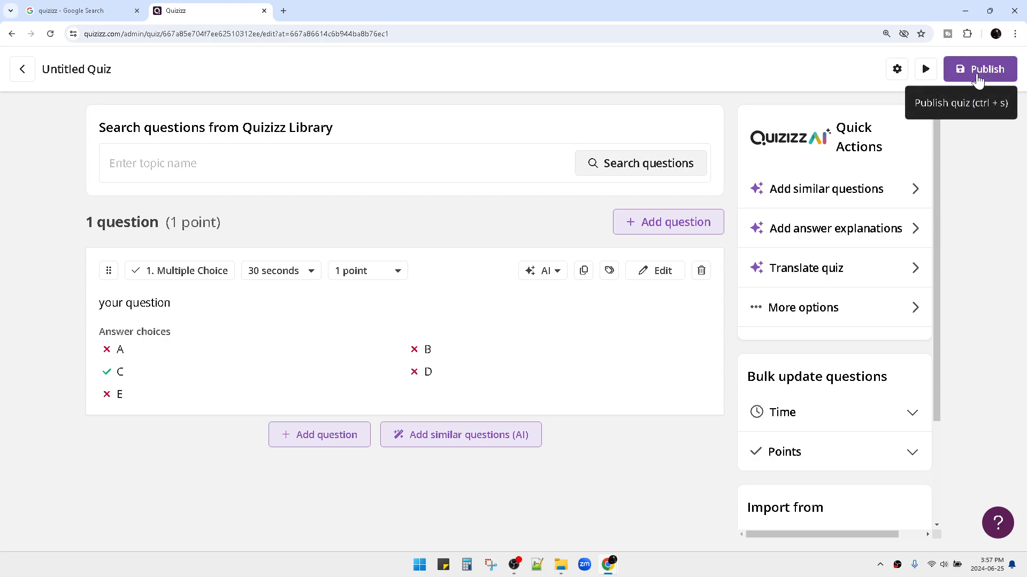
pyautogui.click(406, 188)
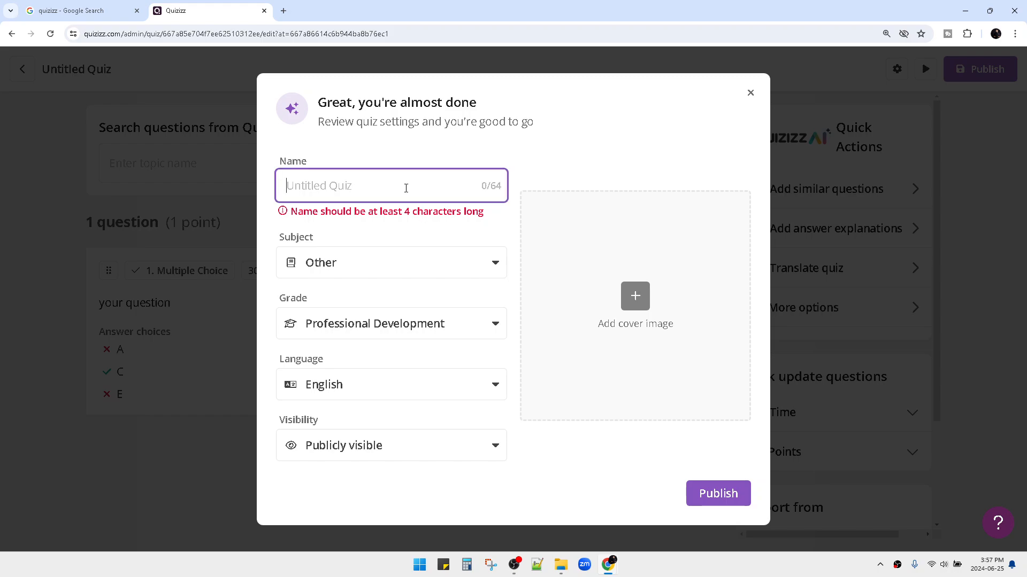
pyautogui.write('The name')
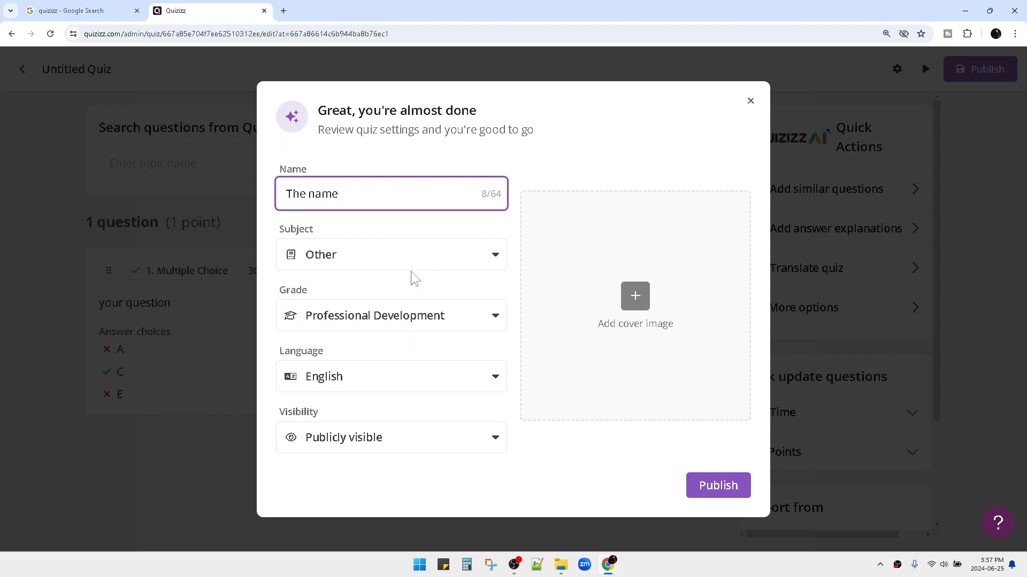
pyautogui.click(420, 257)
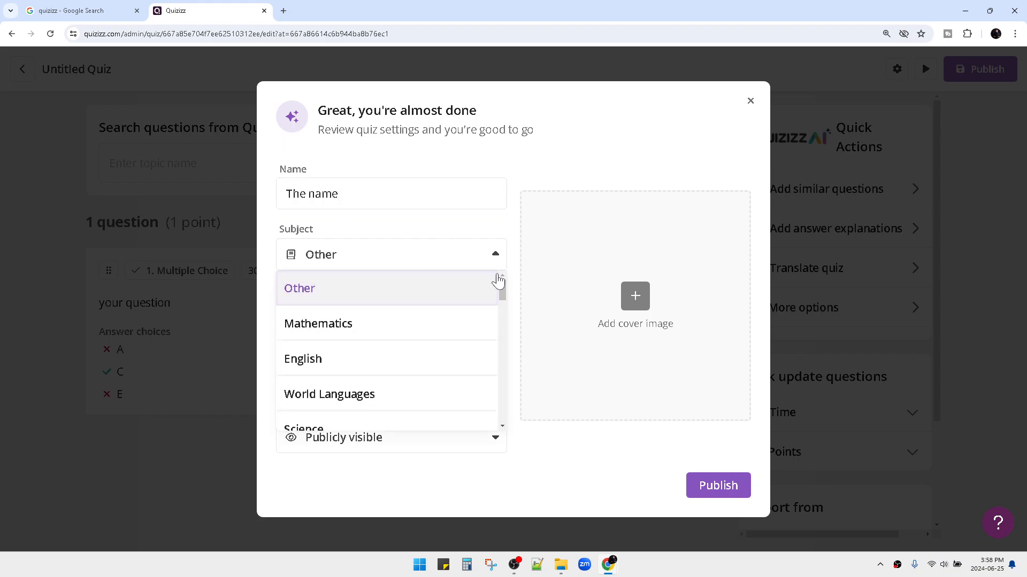
pyautogui.click(514, 249)
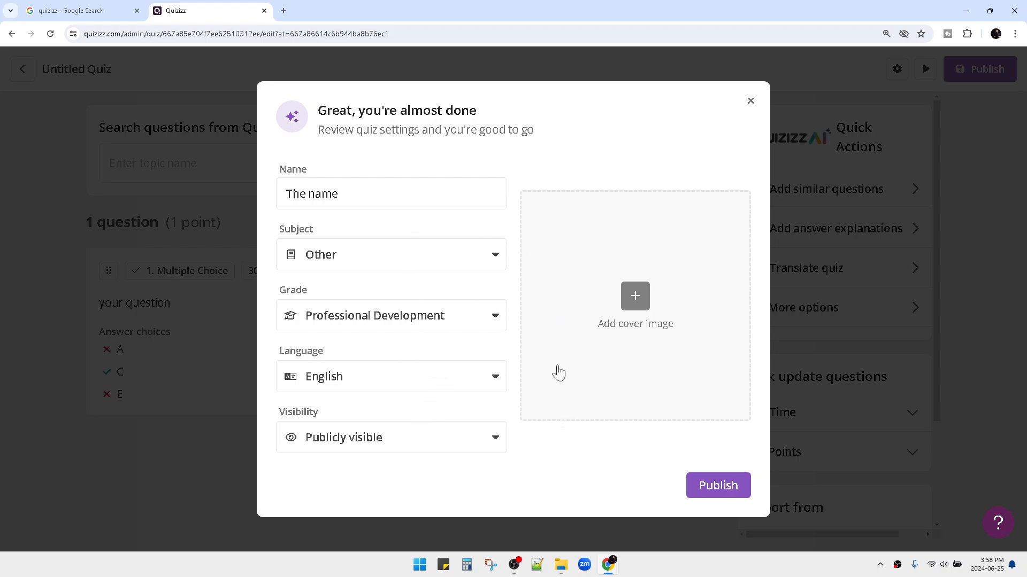
pyautogui.click(728, 495)
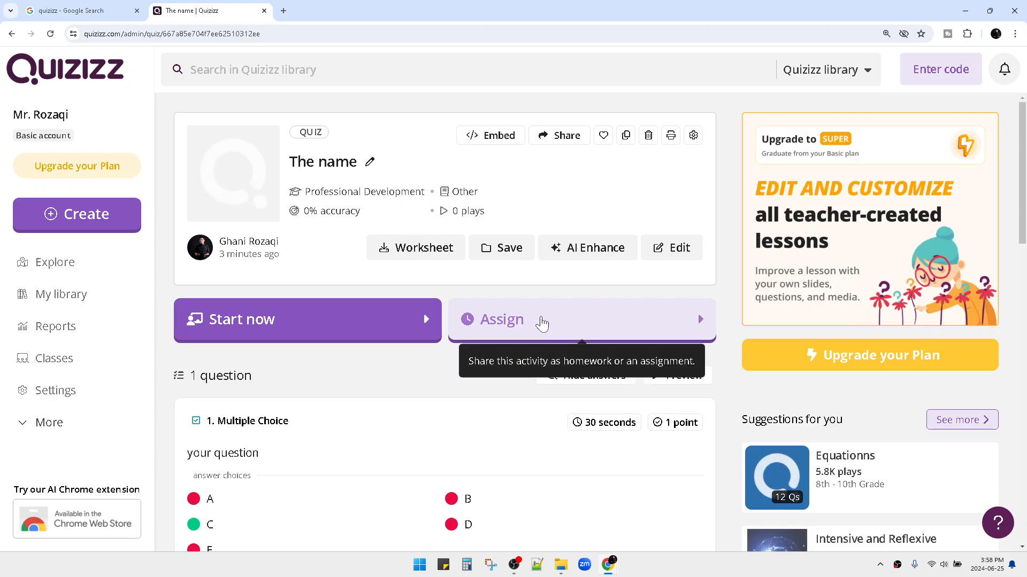
# Start a live Classic Mode game of 'The name' to get a join code.
pyautogui.click(308, 330)
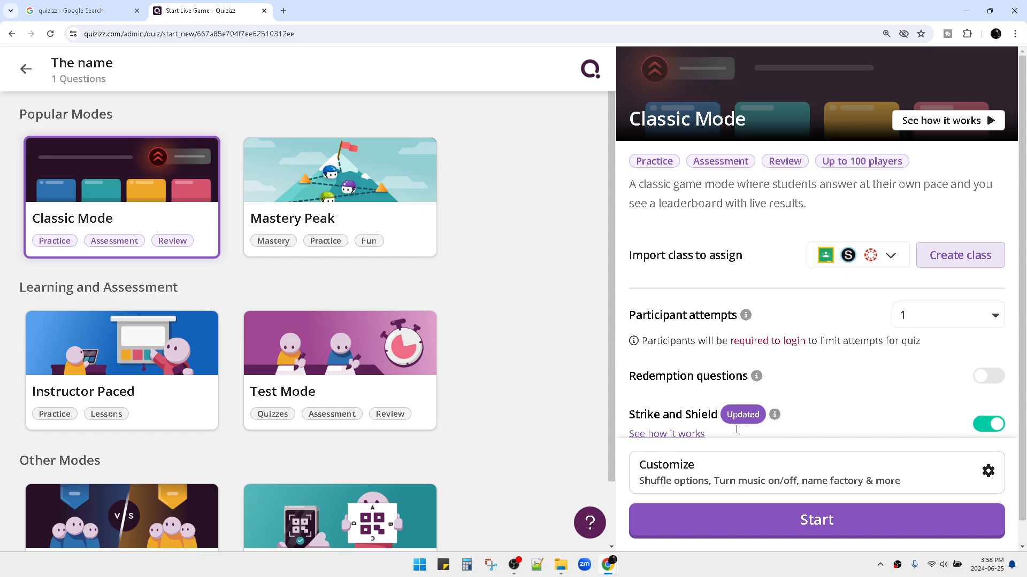
pyautogui.click(792, 509)
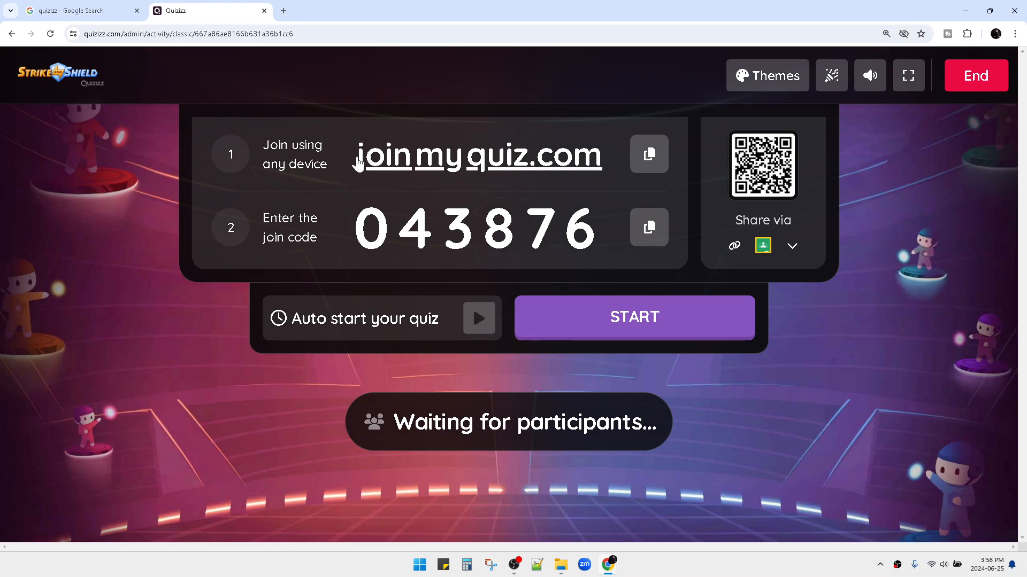
# Copy the joinmyquiz.com link from the lobby and highlight the join code digits.
pyautogui.moveTo(356, 160); pyautogui.dragTo(605, 163)
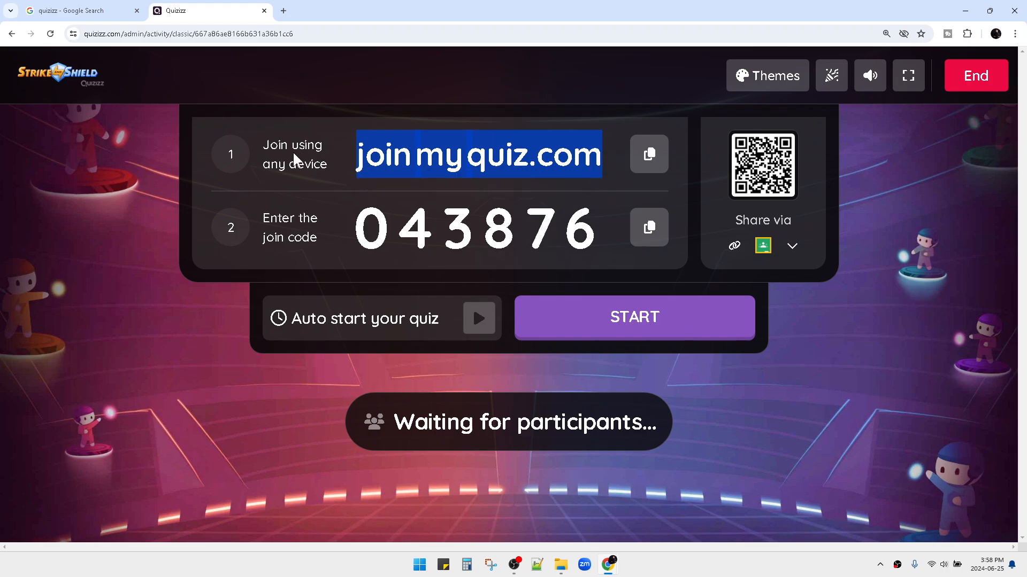
pyautogui.click(649, 155)
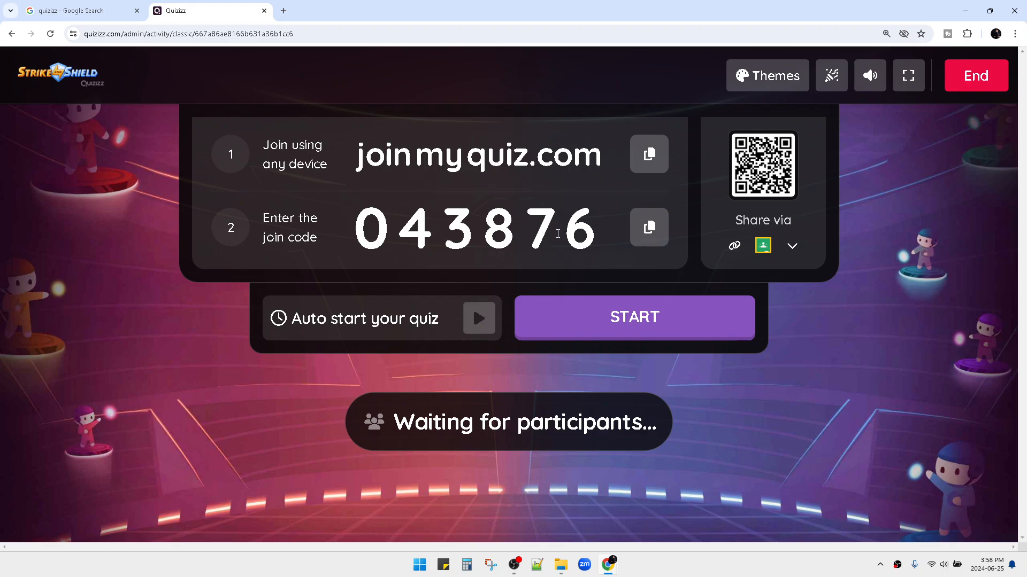
pyautogui.moveTo(365, 224); pyautogui.dragTo(598, 231)
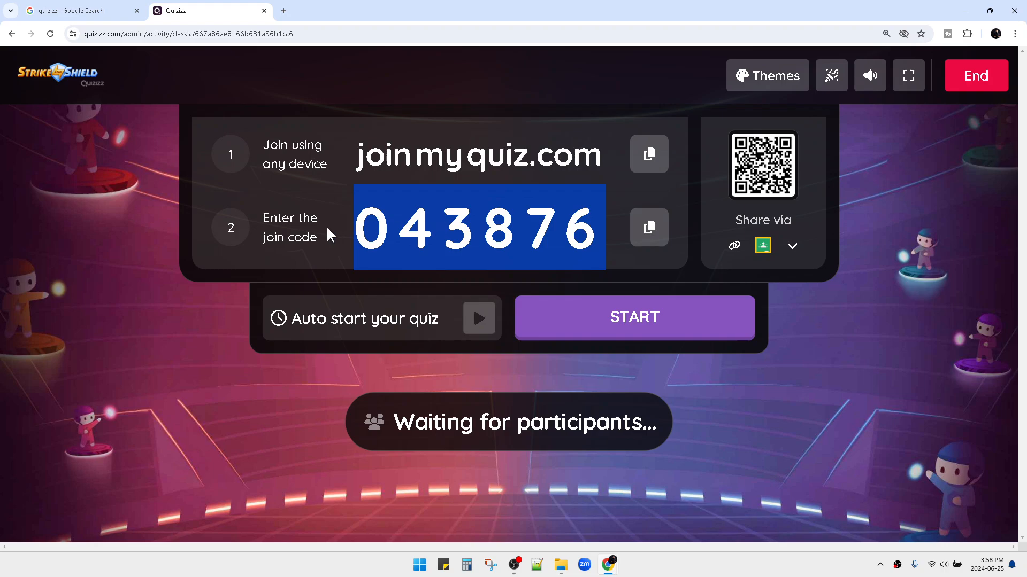